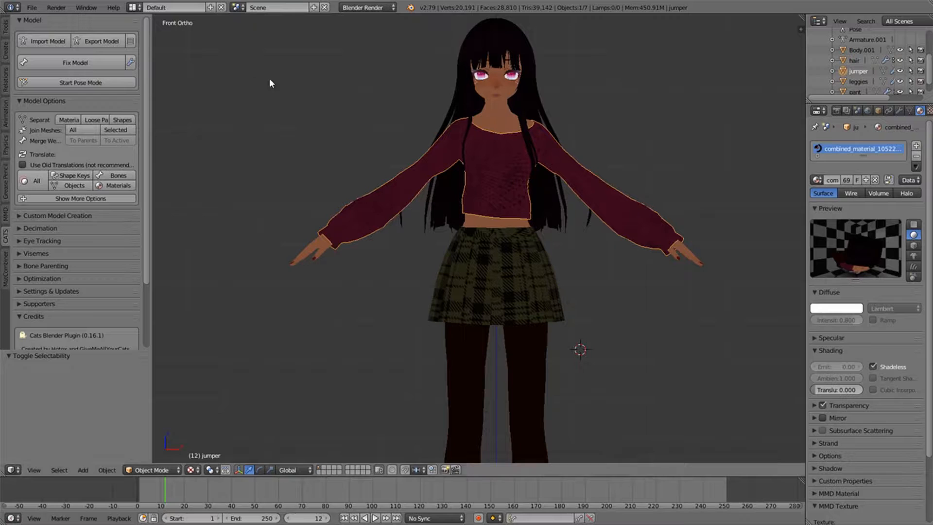
Start pose mode and rotate the right elbow bone about 105° to test how the sleeve bends.
{"action": "left_click", "coordinate": [104, 80]}
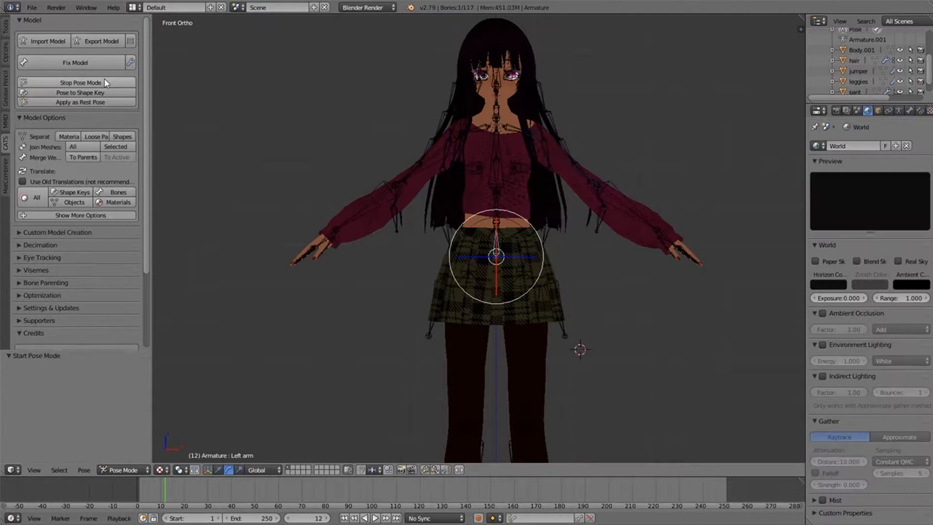
{"action": "right_click", "coordinate": [389, 185]}
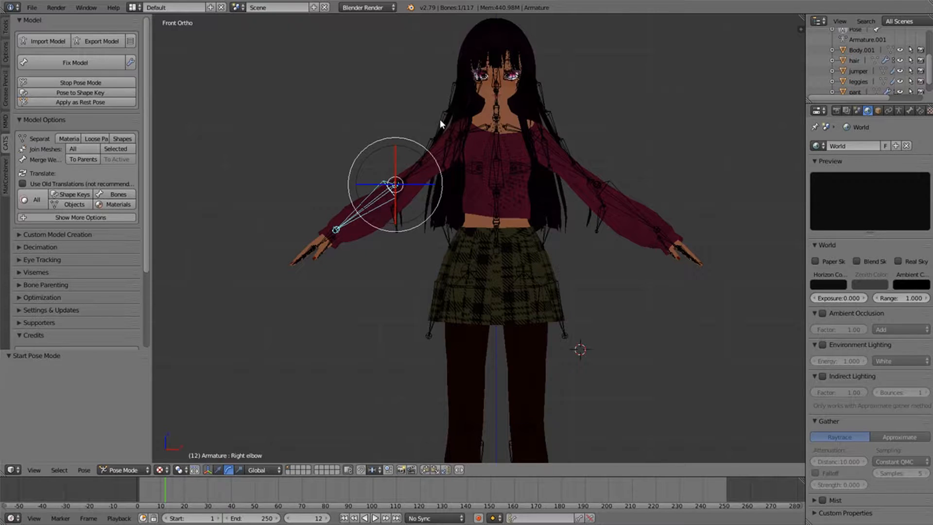
{"action": "key", "text": "r"}
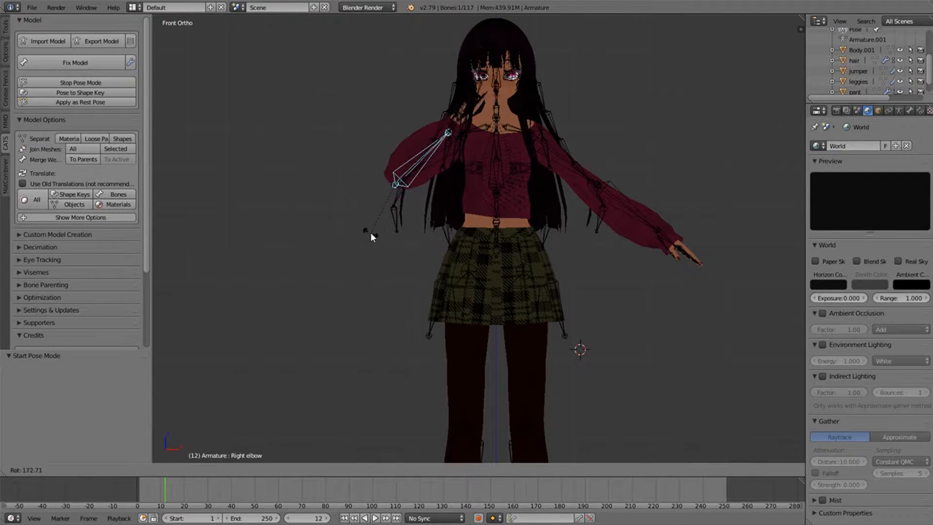
{"action": "left_click", "coordinate": [421, 215]}
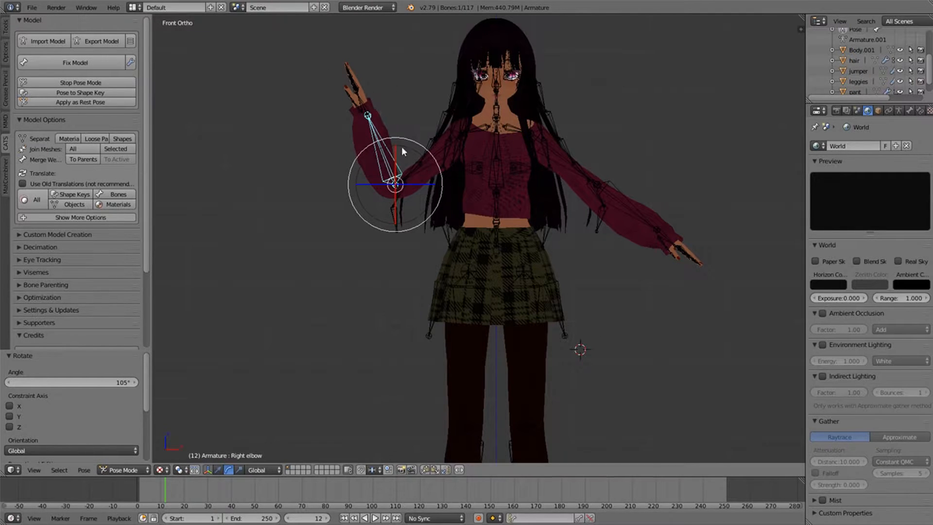
{"action": "key", "text": "r"}
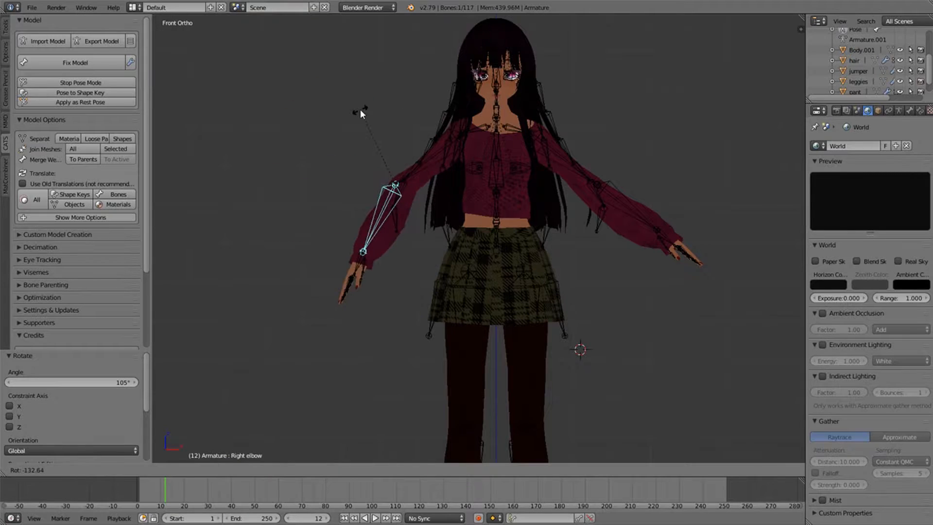
{"action": "right_click", "coordinate": [355, 108]}
Restart pose mode to reset the test pose and reselect the right elbow bone.
{"action": "left_click", "coordinate": [120, 84]}
{"action": "left_click", "coordinate": [118, 84]}
{"action": "right_click", "coordinate": [361, 214]}
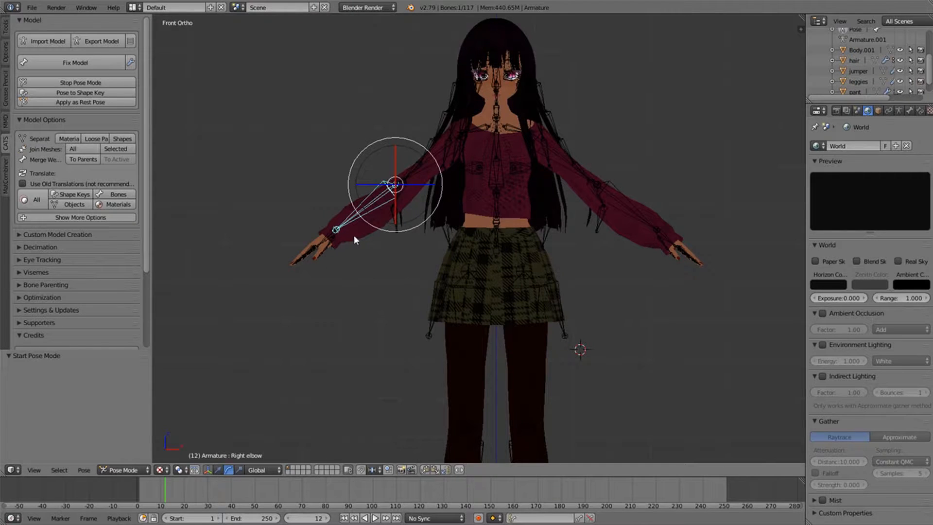
Select the jumper mesh and switch it to Weight Paint mode.
{"action": "right_click", "coordinate": [368, 223]}
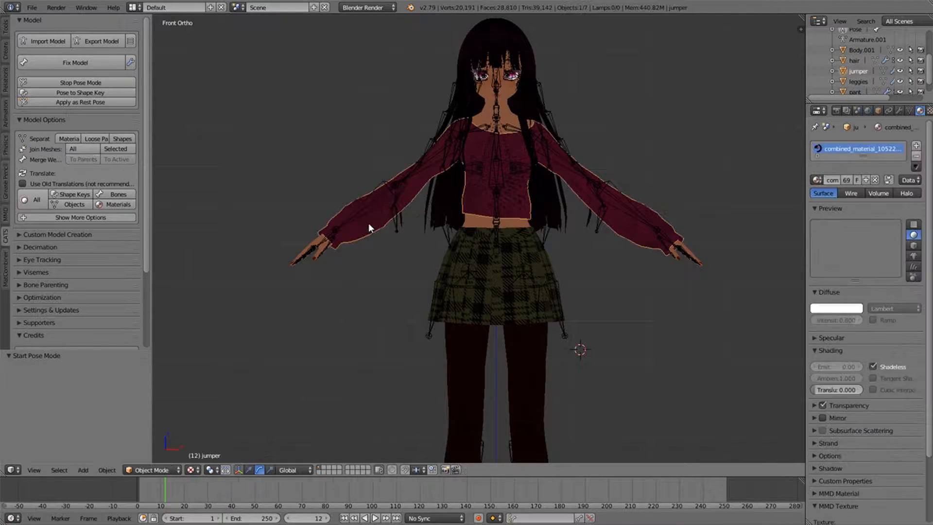
{"action": "left_click", "coordinate": [162, 471]}
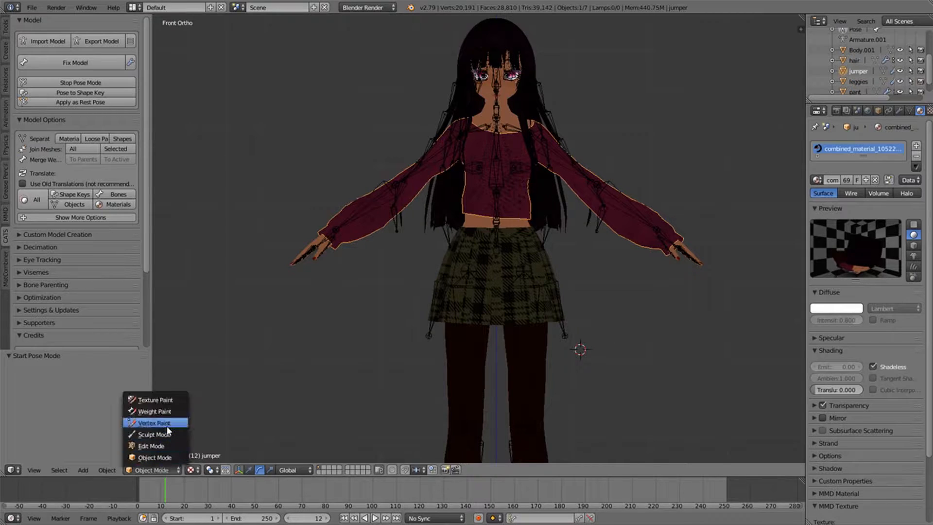
{"action": "left_click", "coordinate": [170, 411]}
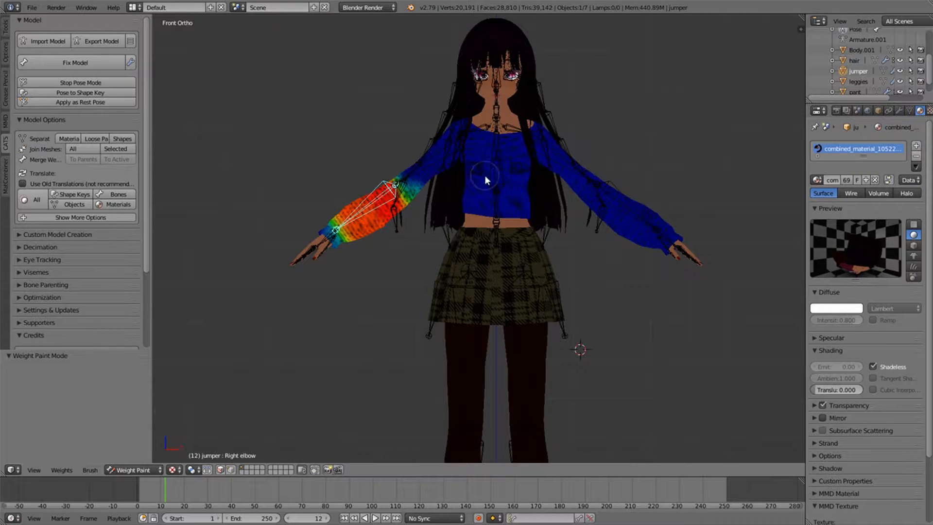
Examine the right elbow bone's weights on the jumper from the front, sides and back.
{"action": "scroll", "coordinate": [491, 165], "scroll_direction": "up", "scroll_amount": 2}
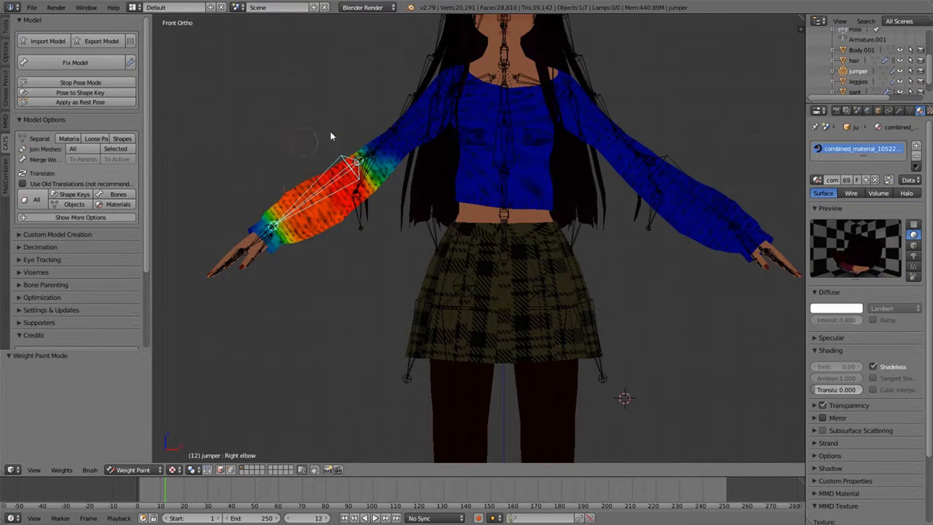
{"action": "scroll", "coordinate": [358, 285], "scroll_direction": "down", "scroll_amount": 1}
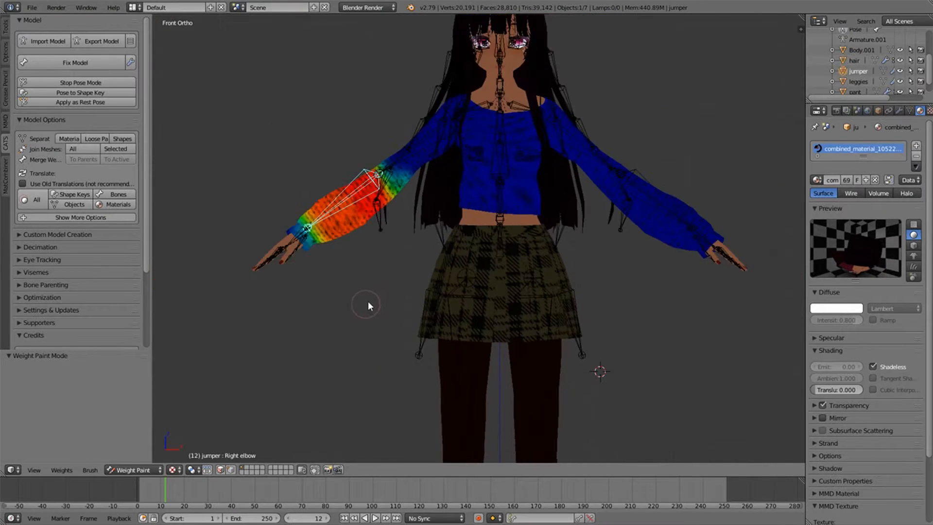
{"action": "middle_click_drag", "start_coordinate": [401, 264], "coordinate": [375, 353], "text": "shift"}
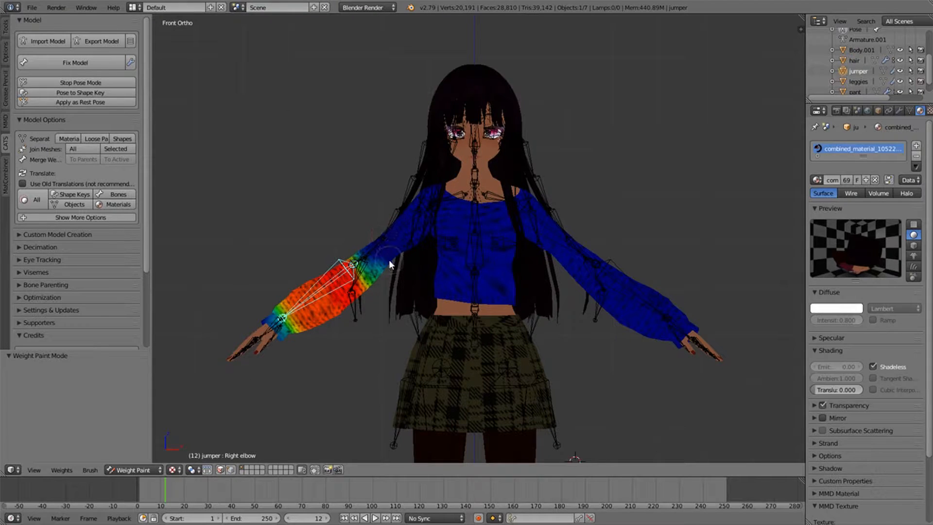
{"action": "key", "text": "KP_3"}
{"action": "key", "text": "KP_6"}
{"action": "key", "text": "KP_6"}
{"action": "key", "text": "KP_6"}
{"action": "key", "text": "KP_6"}
{"action": "key", "text": "KP_6"}
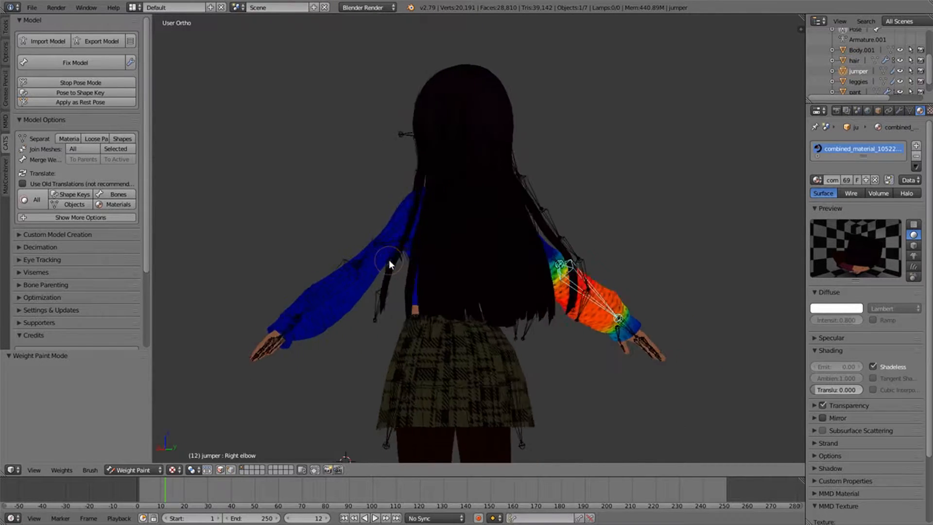
{"action": "key", "text": "KP_6"}
{"action": "key", "text": "KP_4"}
{"action": "key", "text": "KP_4"}
{"action": "key", "text": "KP_4"}
{"action": "key", "text": "KP_4"}
{"action": "key", "text": "KP_4"}
{"action": "key", "text": "KP_4"}
{"action": "key", "text": "KP_4"}
{"action": "key", "text": "KP_4"}
{"action": "key", "text": "KP_4"}
{"action": "key", "text": "KP_4"}
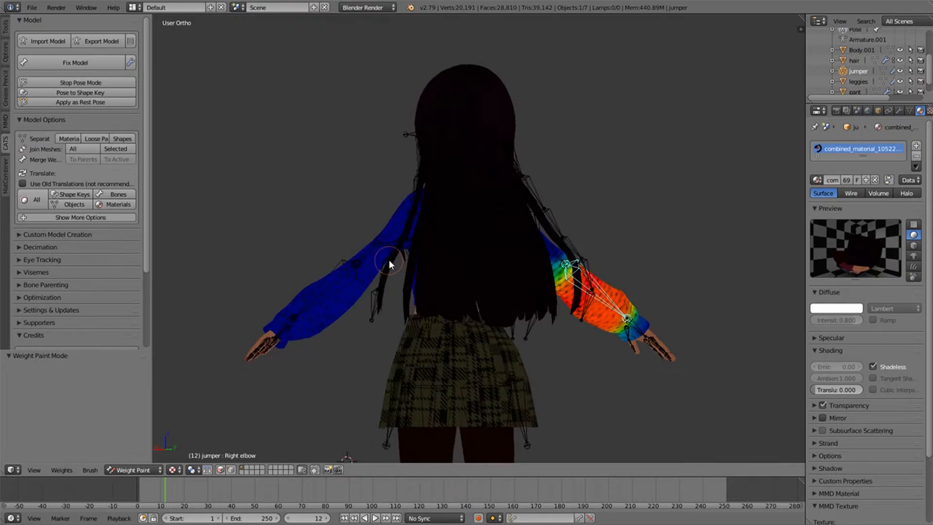
{"action": "key", "text": "KP_4"}
{"action": "key", "text": "KP_4"}
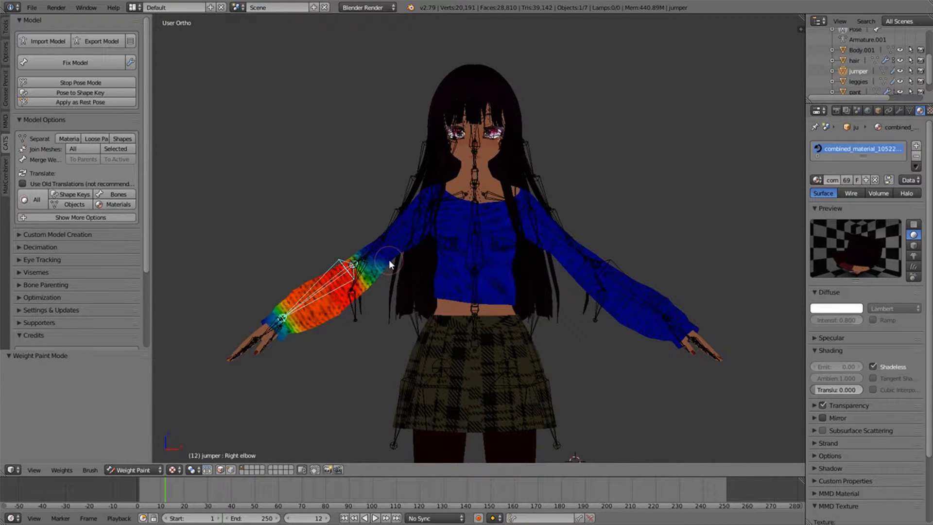
Select the right arm bone and try rotating it to test how the jumper sleeve follows.
{"action": "right_click", "coordinate": [402, 226]}
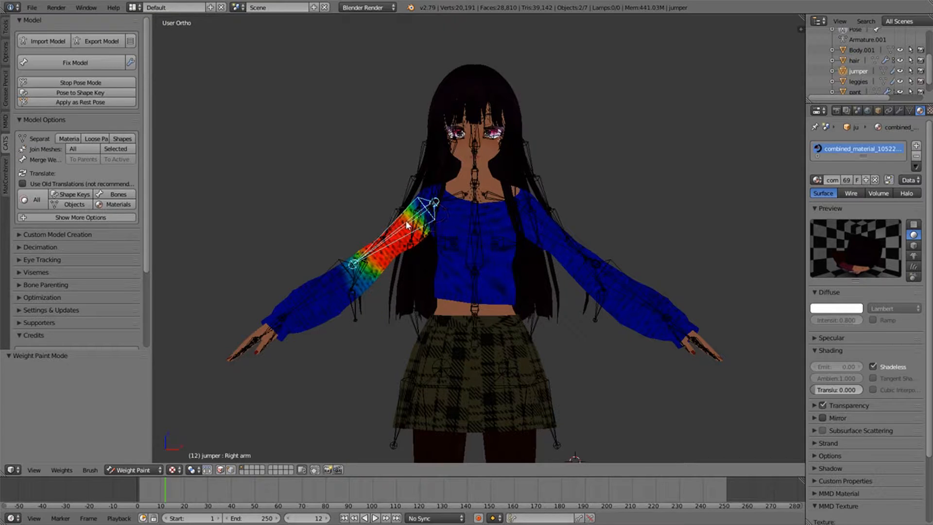
{"action": "key", "text": "r"}
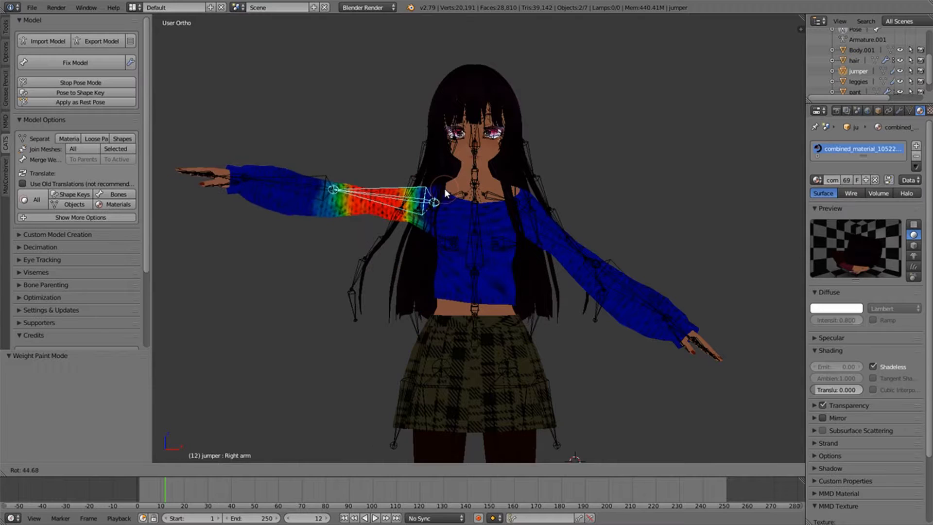
{"action": "left_click", "coordinate": [437, 184]}
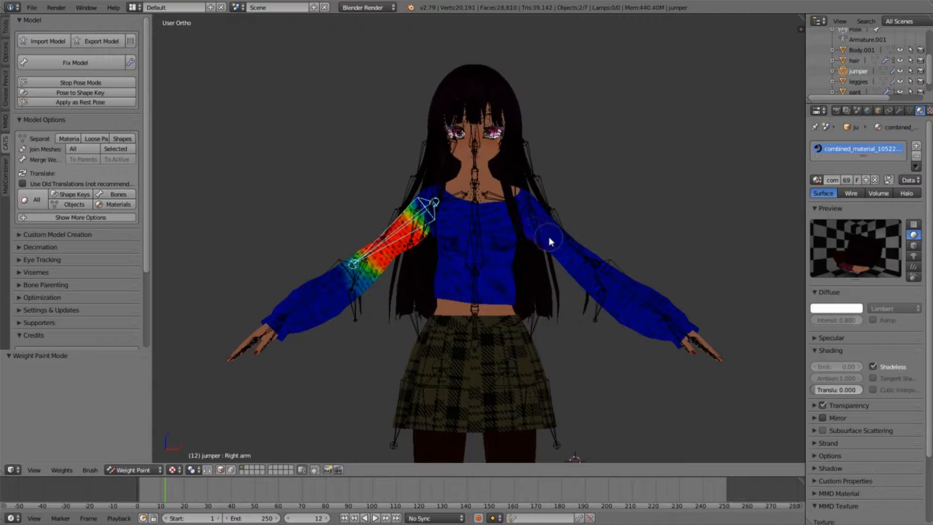
Inspect the jumper's weights for the left elbow, left arm and right wrist bones.
{"action": "right_click", "coordinate": [564, 248]}
{"action": "right_click", "coordinate": [629, 292]}
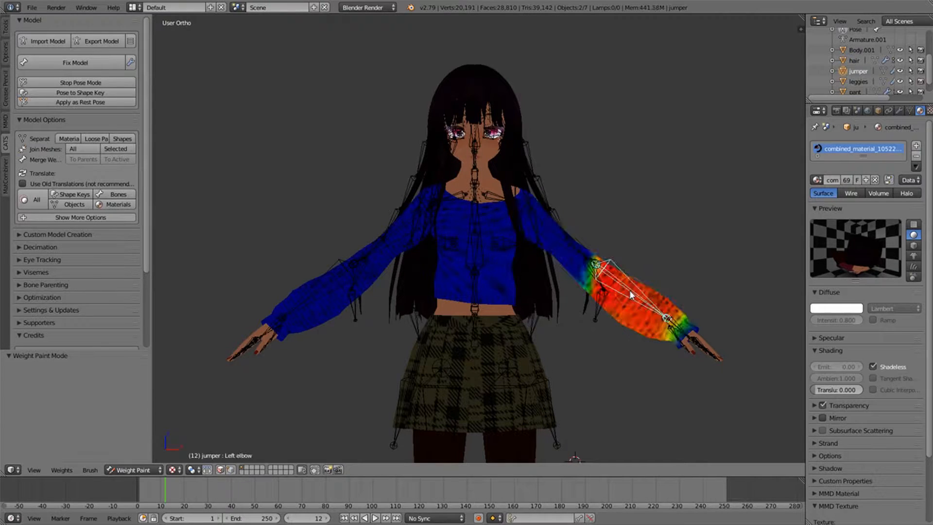
{"action": "right_click", "coordinate": [555, 235]}
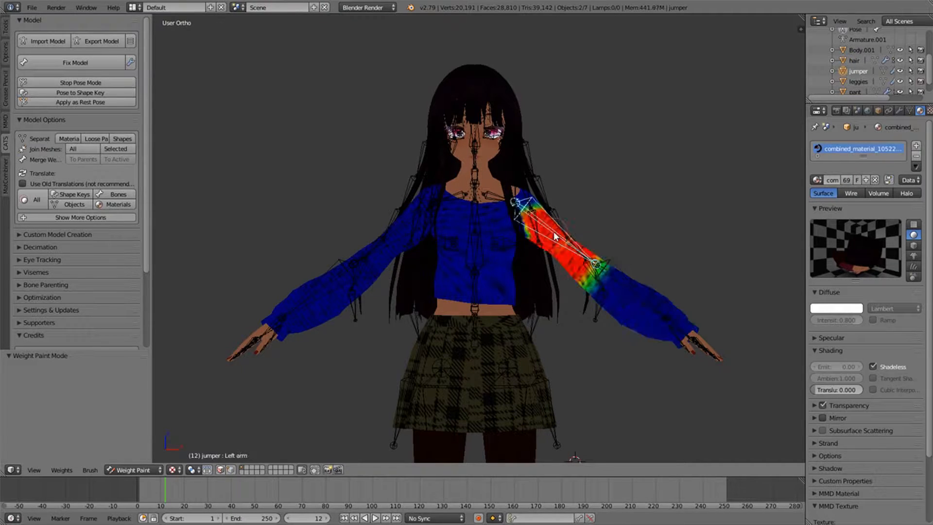
{"action": "right_click", "coordinate": [625, 296]}
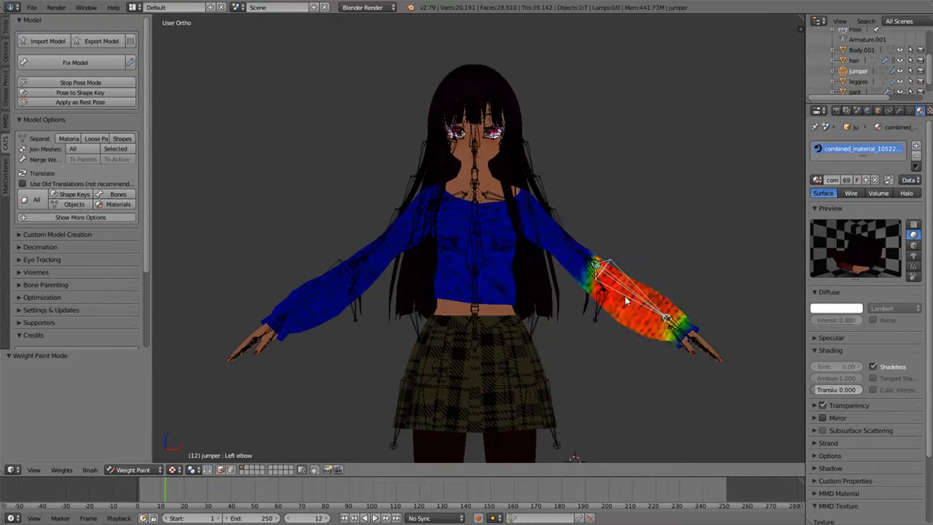
{"action": "right_click", "coordinate": [276, 324]}
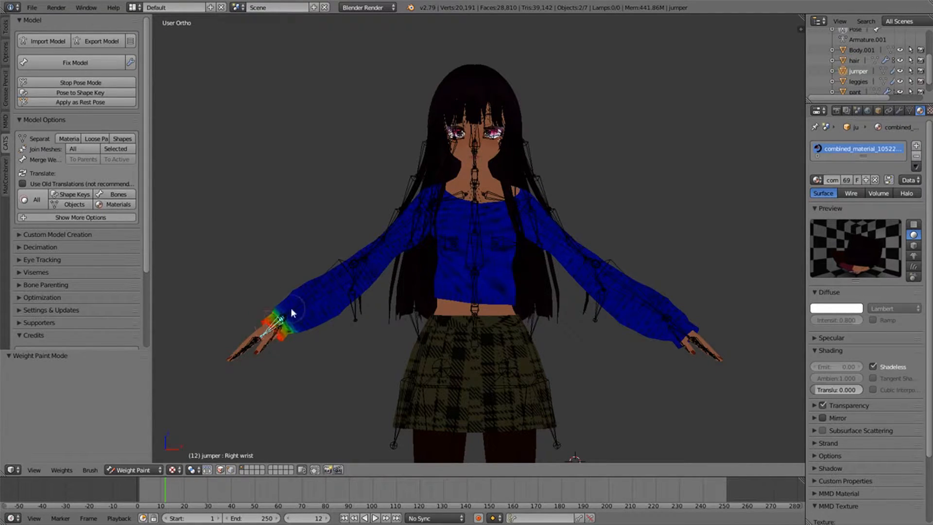
Leave weight painting on the jumper and put the Body.001 mesh into Weight Paint mode.
{"action": "key", "text": "ctrl+Tab"}
{"action": "right_click", "coordinate": [257, 331]}
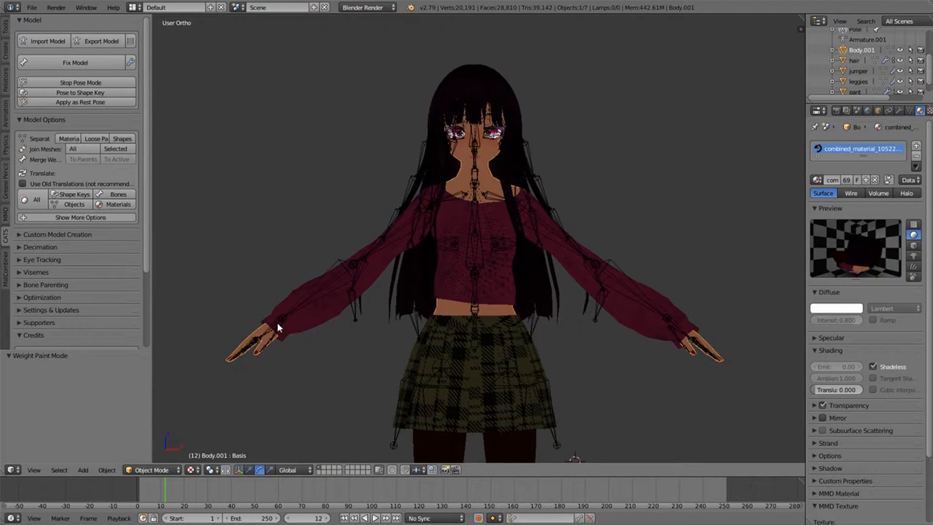
{"action": "left_click", "coordinate": [156, 471]}
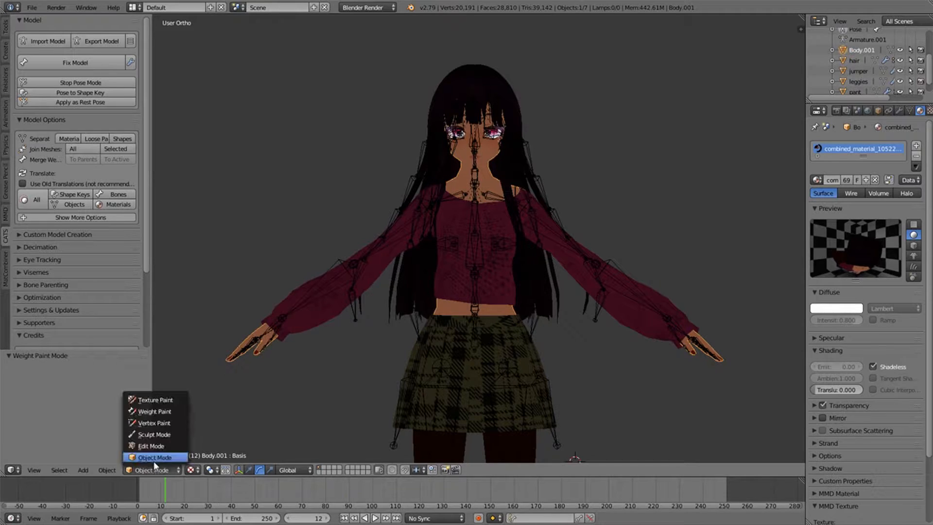
{"action": "left_click", "coordinate": [155, 411]}
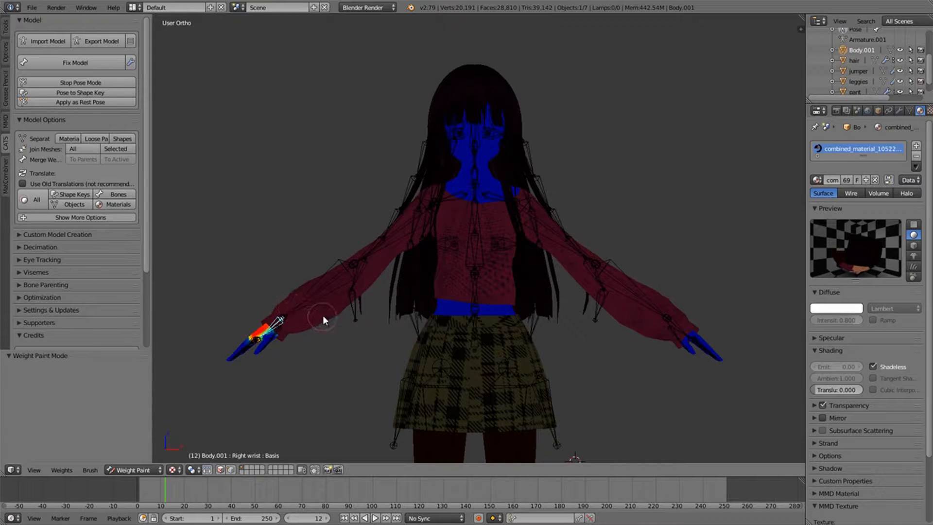
Try rotating the right wrist bone with the jumper temporarily hidden to test the hand's weights.
{"action": "left_click", "coordinate": [899, 71]}
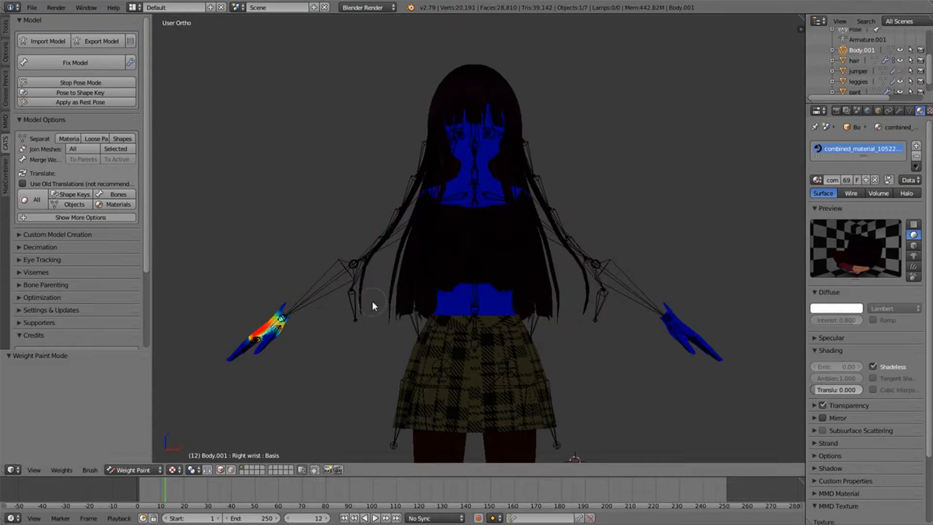
{"action": "key", "text": "r"}
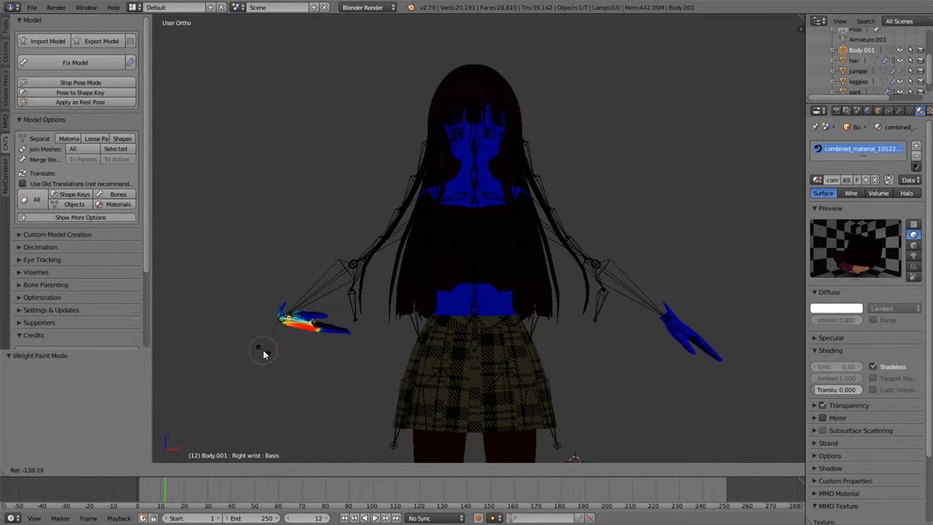
{"action": "right_click", "coordinate": [320, 250]}
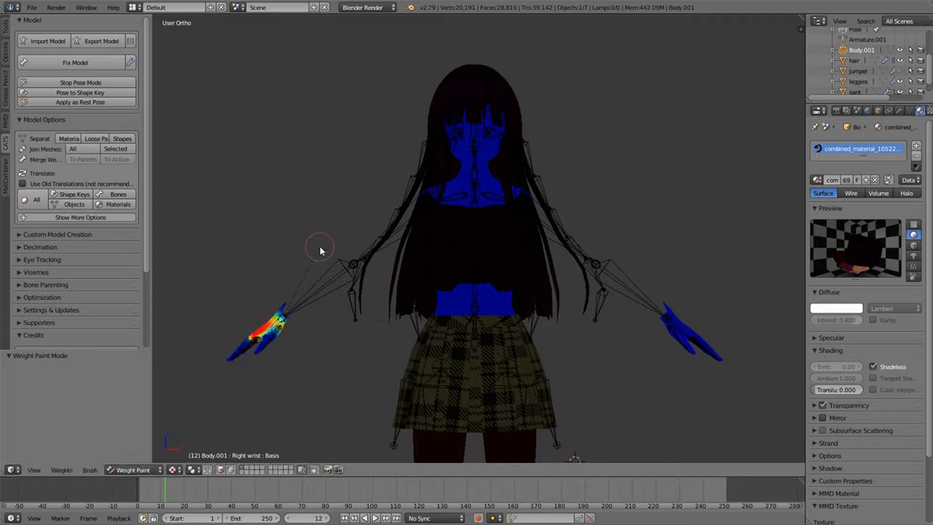
{"action": "left_click", "coordinate": [900, 71]}
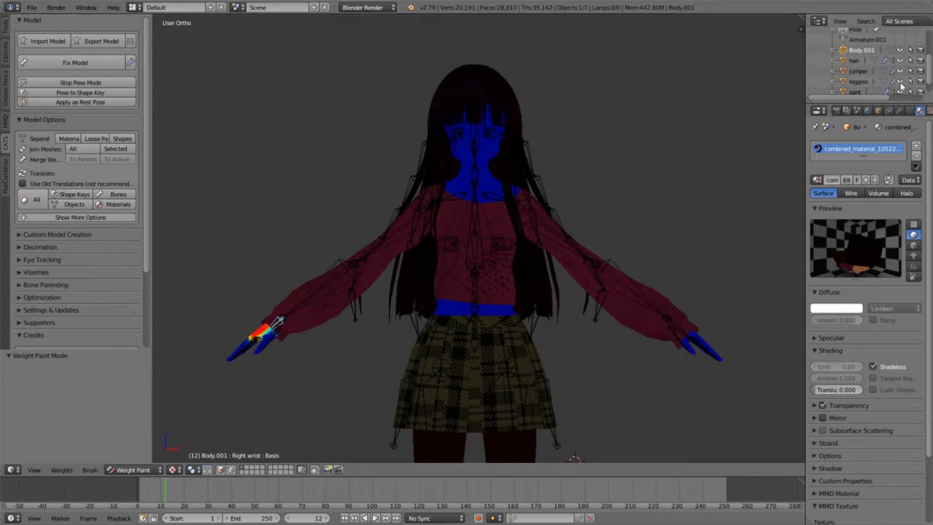
Switch back to the jumper and inspect its weights for the chest and spine bones.
{"action": "left_click", "coordinate": [853, 71]}
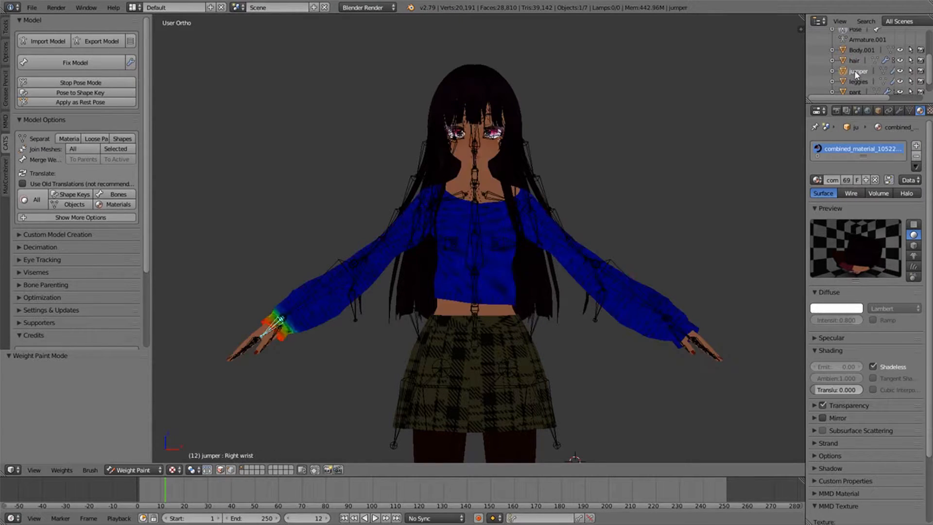
{"action": "right_click", "coordinate": [484, 263]}
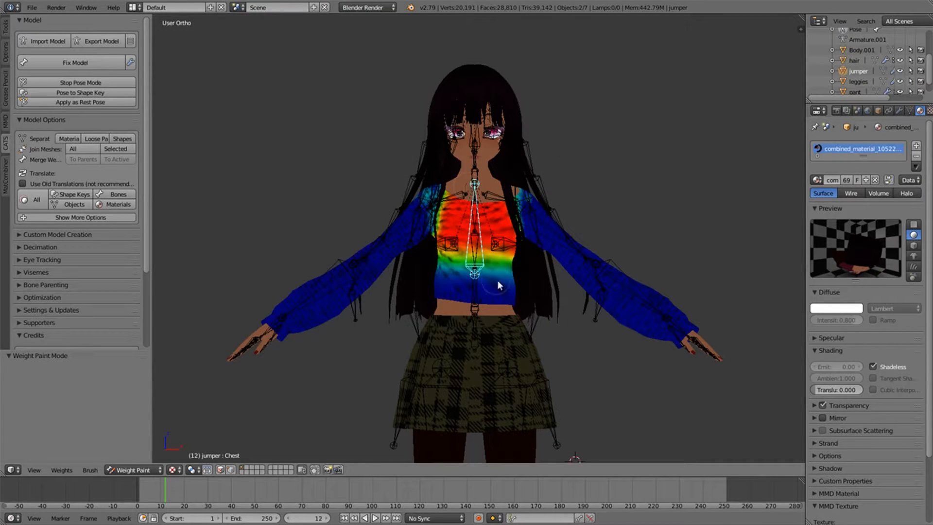
{"action": "scroll", "coordinate": [529, 211], "scroll_direction": "up", "scroll_amount": 2}
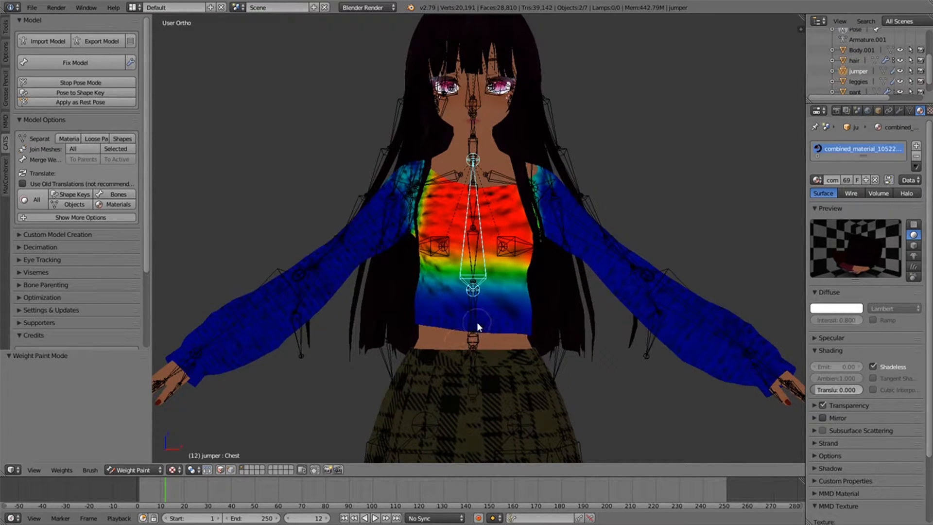
{"action": "scroll", "coordinate": [479, 335], "scroll_direction": "up", "scroll_amount": 2}
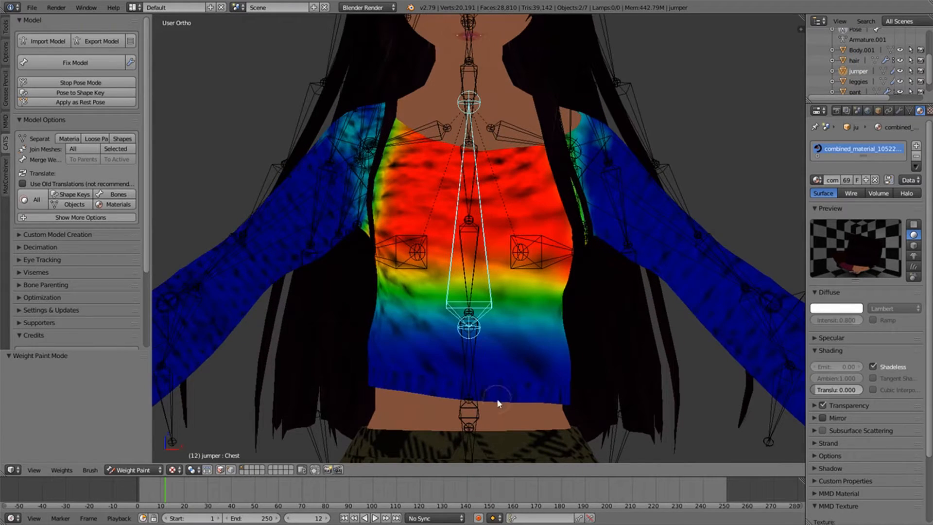
{"action": "right_click", "coordinate": [476, 384]}
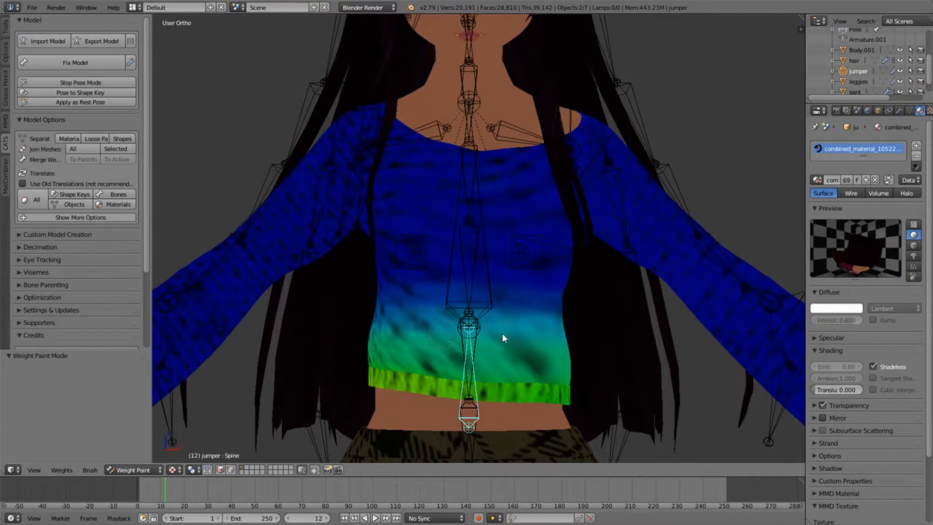
{"action": "scroll", "coordinate": [502, 335], "scroll_direction": "down", "scroll_amount": 5}
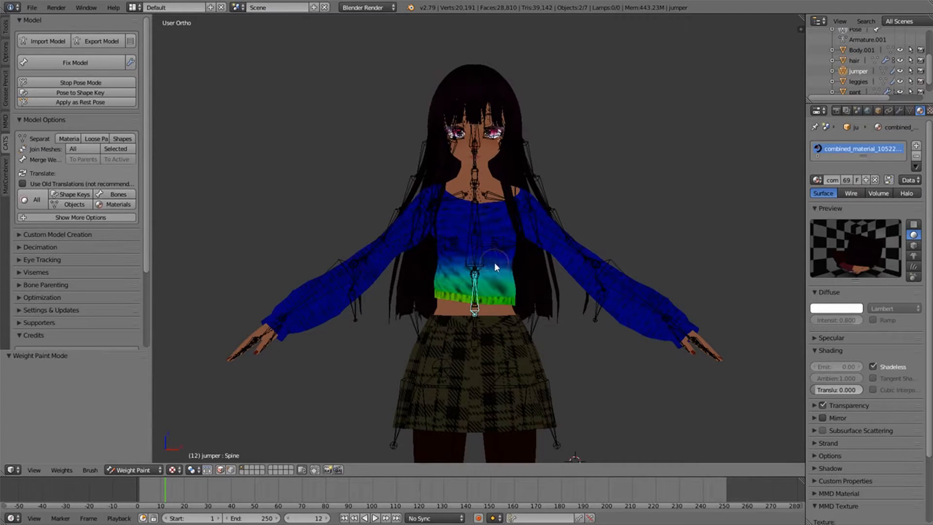
View the jumper's weights for the chest bone and leave Weight Paint mode for the armature's Pose Mode.
{"action": "right_click", "coordinate": [485, 257]}
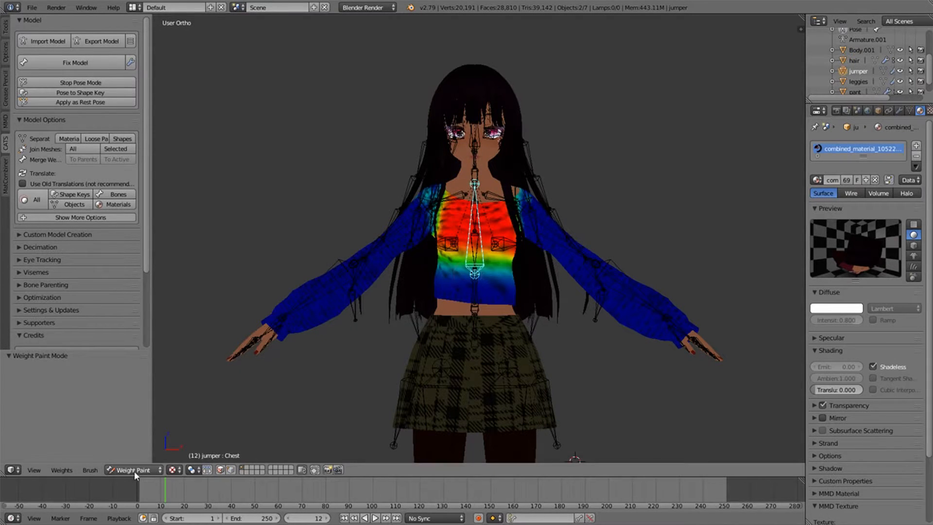
{"action": "left_click", "coordinate": [134, 469]}
{"action": "left_click", "coordinate": [147, 455]}
{"action": "right_click", "coordinate": [479, 264]}
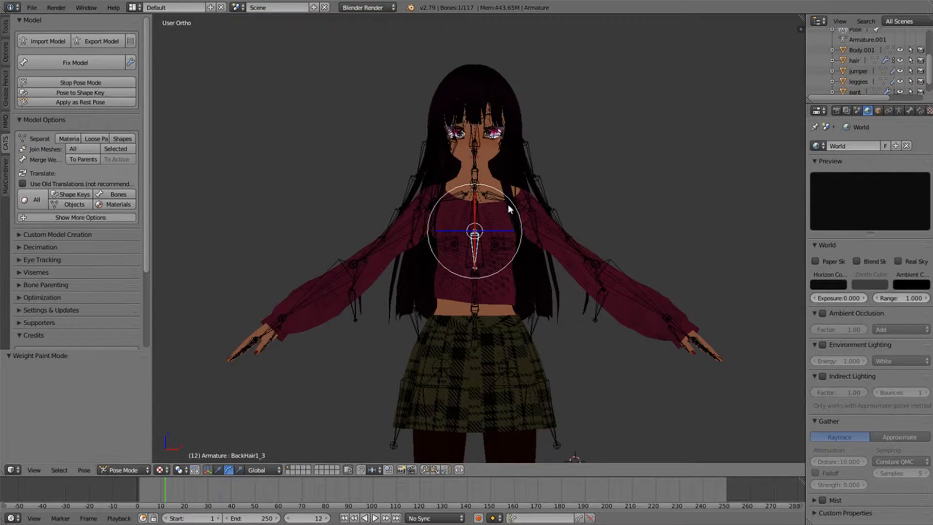
Rotate the armature's chest bone 2.82° about the global Z axis.
{"action": "right_click", "coordinate": [480, 257]}
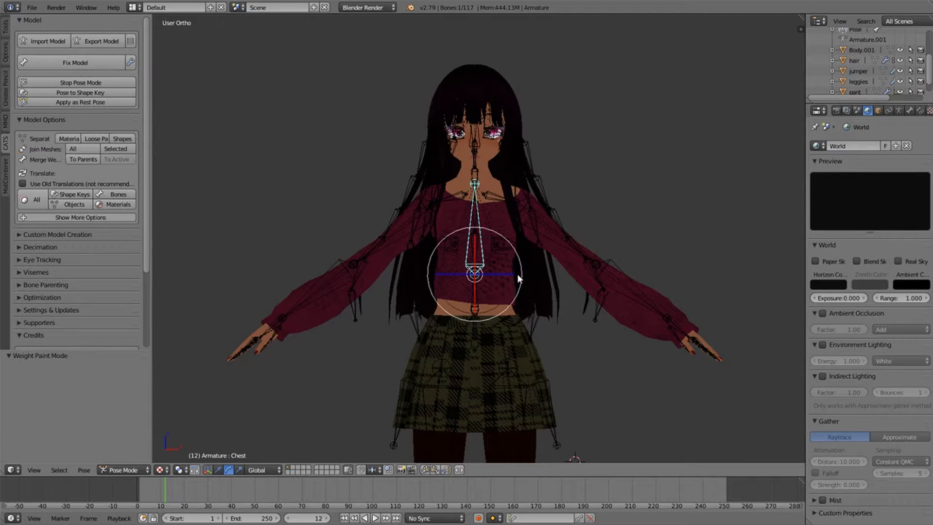
{"action": "key", "text": "r"}
{"action": "key", "text": "z"}
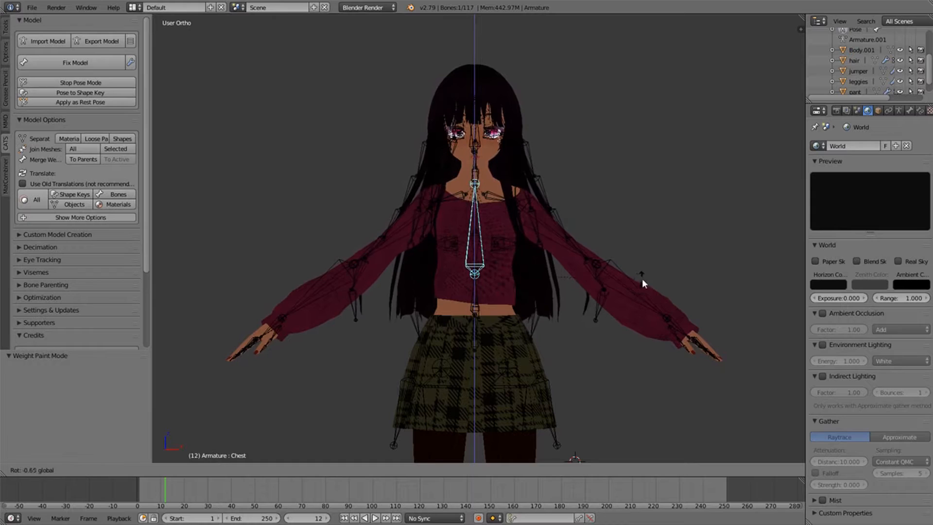
{"action": "left_click", "coordinate": [627, 291]}
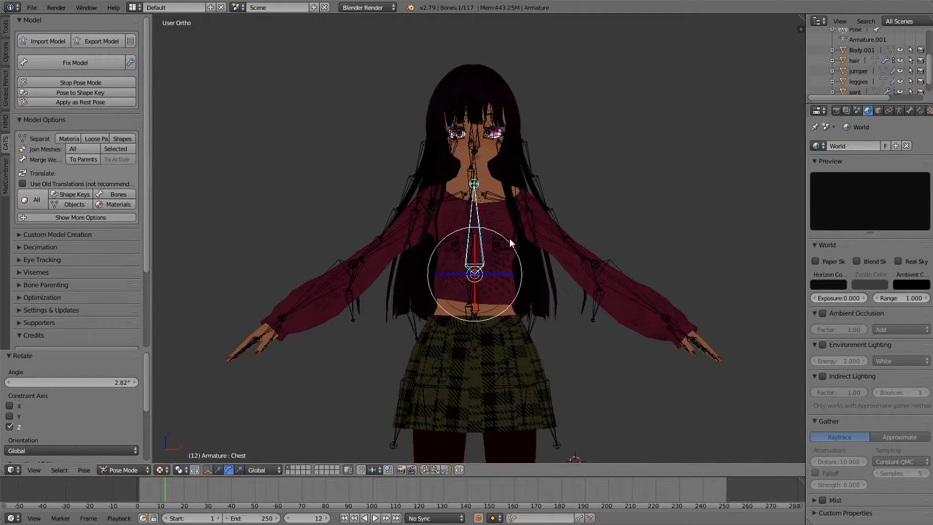
Try tilting the chest bone sideways to test the upper body's weights, and select the neck bone.
{"action": "key", "text": "r"}
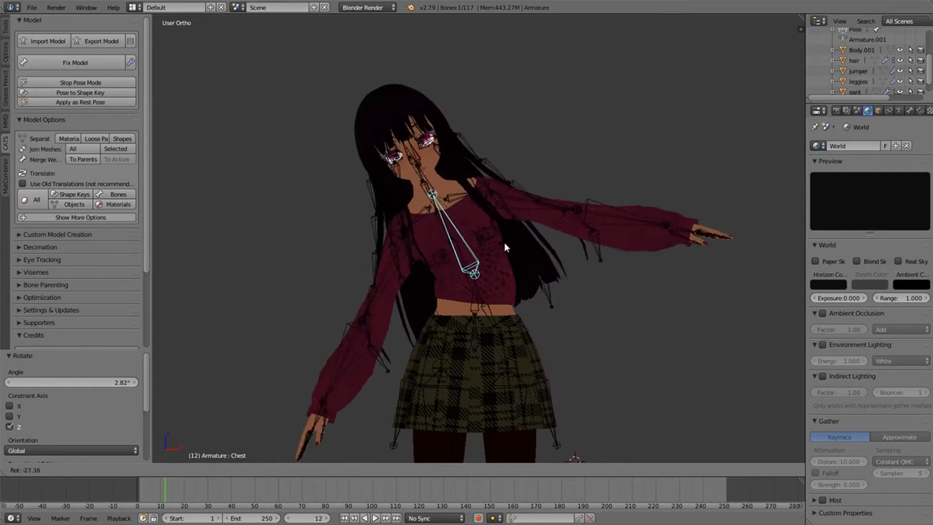
{"action": "right_click", "coordinate": [518, 244]}
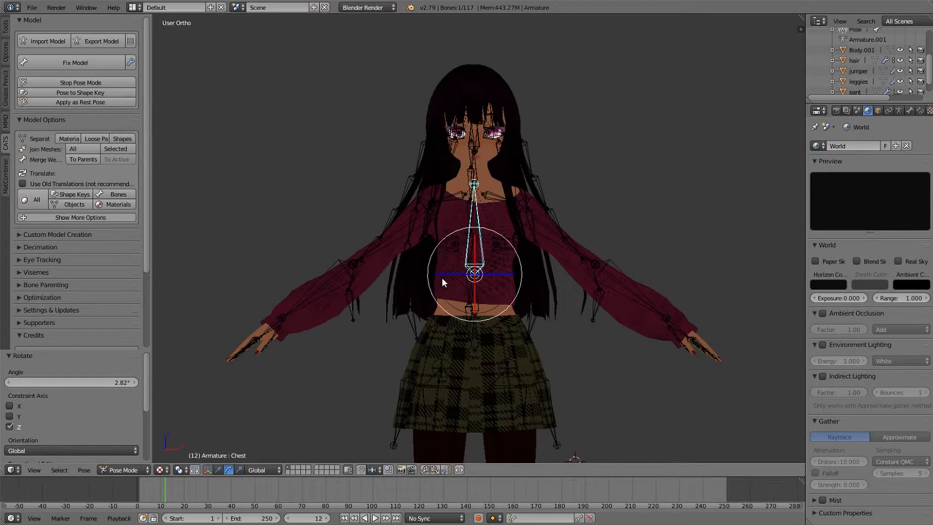
{"action": "right_click", "coordinate": [476, 183]}
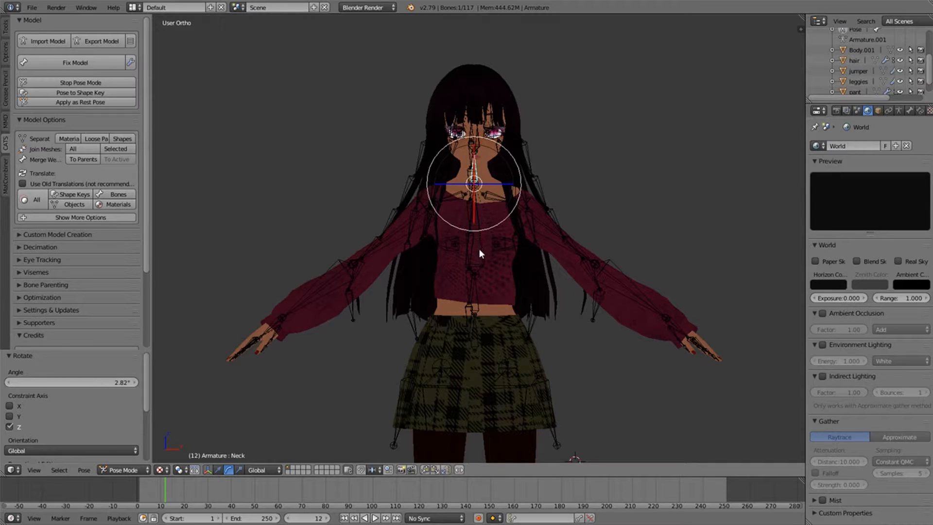
Select the left leg bone and put the skirt mesh into Weight Paint mode.
{"action": "right_click", "coordinate": [497, 359]}
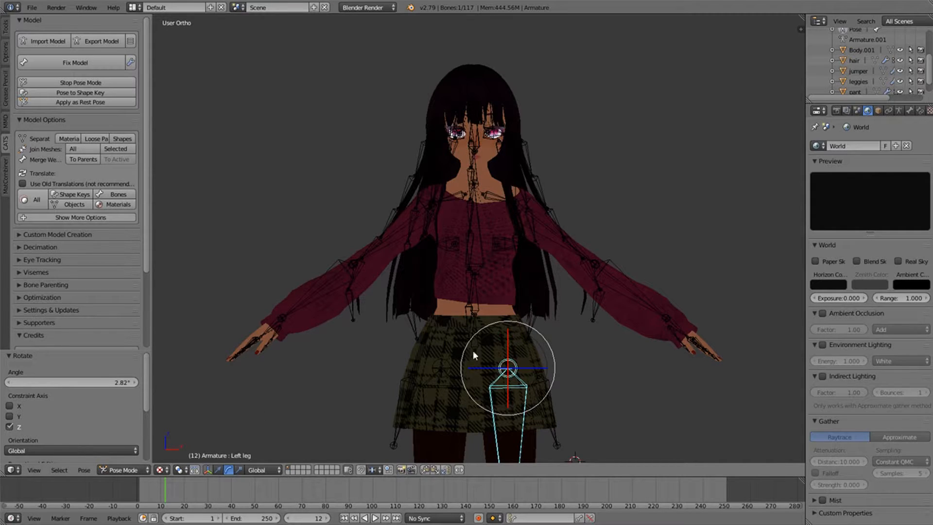
{"action": "right_click", "coordinate": [534, 341]}
{"action": "left_click", "coordinate": [140, 470]}
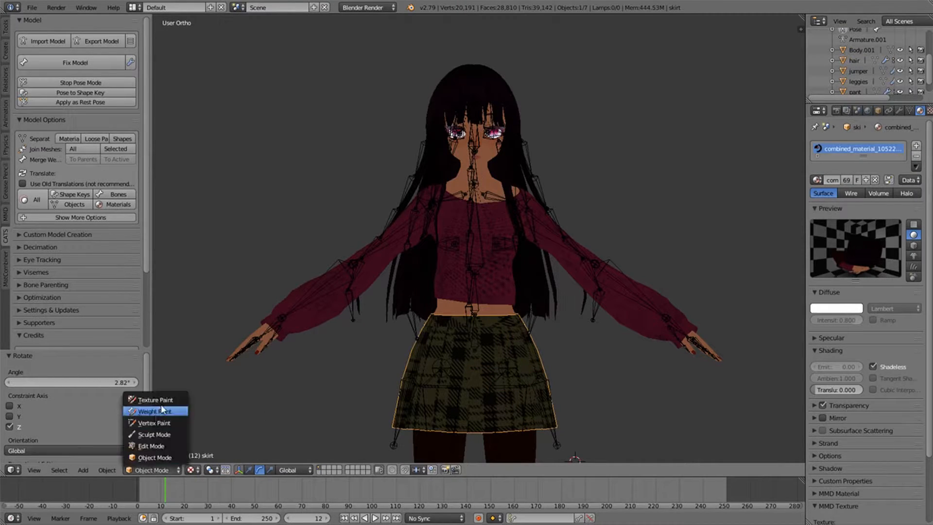
{"action": "left_click", "coordinate": [160, 410]}
Examine the skirt's weights for the left leg bone from the front, side and back.
{"action": "scroll", "coordinate": [591, 406], "scroll_direction": "down", "scroll_amount": 2}
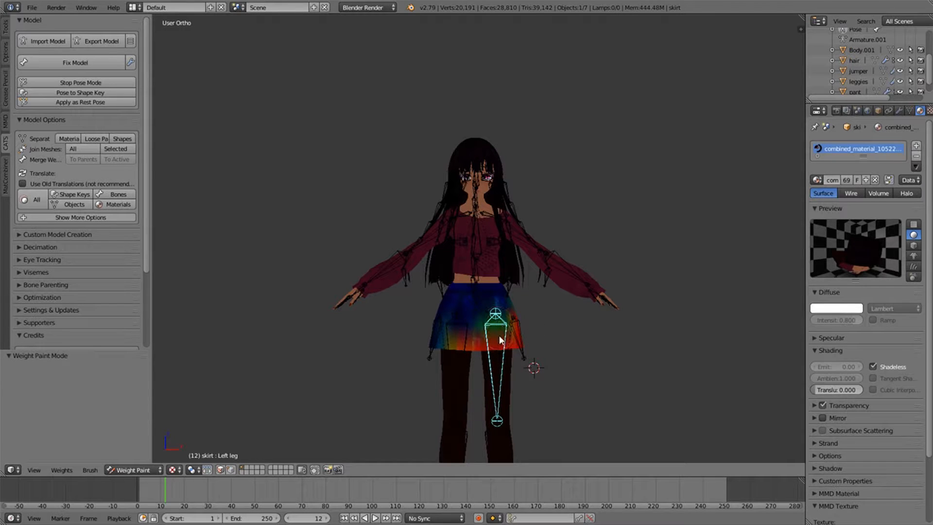
{"action": "scroll", "coordinate": [501, 340], "scroll_direction": "up", "scroll_amount": 4}
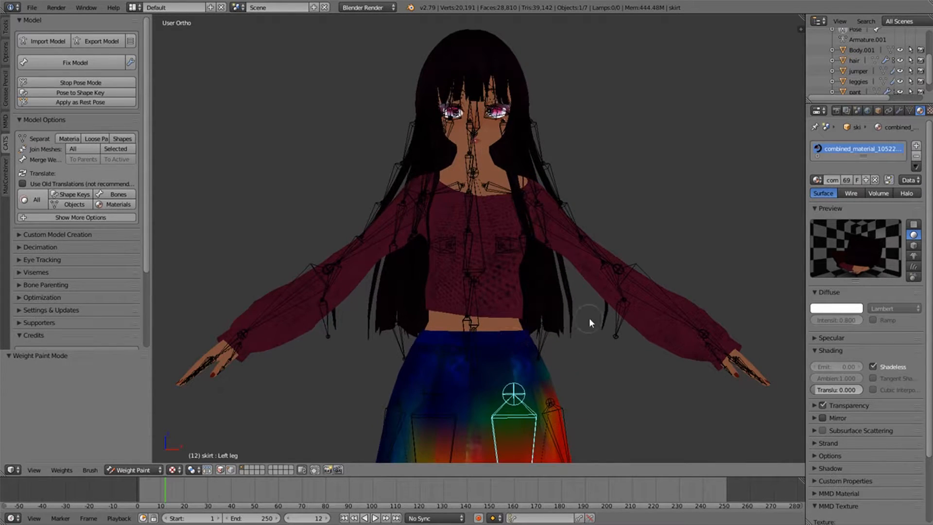
{"action": "middle_click_drag", "start_coordinate": [617, 398], "coordinate": [611, 209], "text": "shift"}
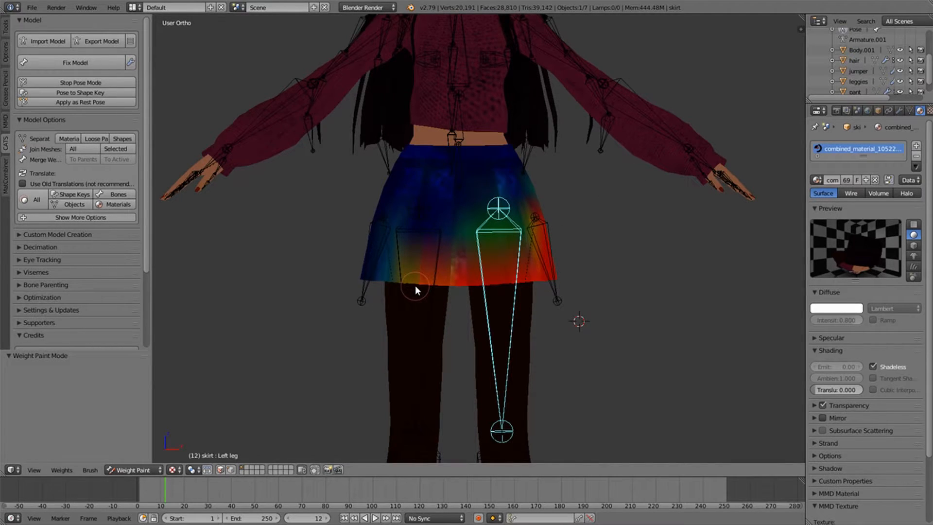
{"action": "key", "text": "KP_6"}
{"action": "key", "text": "KP_6"}
{"action": "key", "text": "KP_6"}
{"action": "key", "text": "KP_6"}
{"action": "key", "text": "KP_6"}
{"action": "key", "text": "KP_6"}
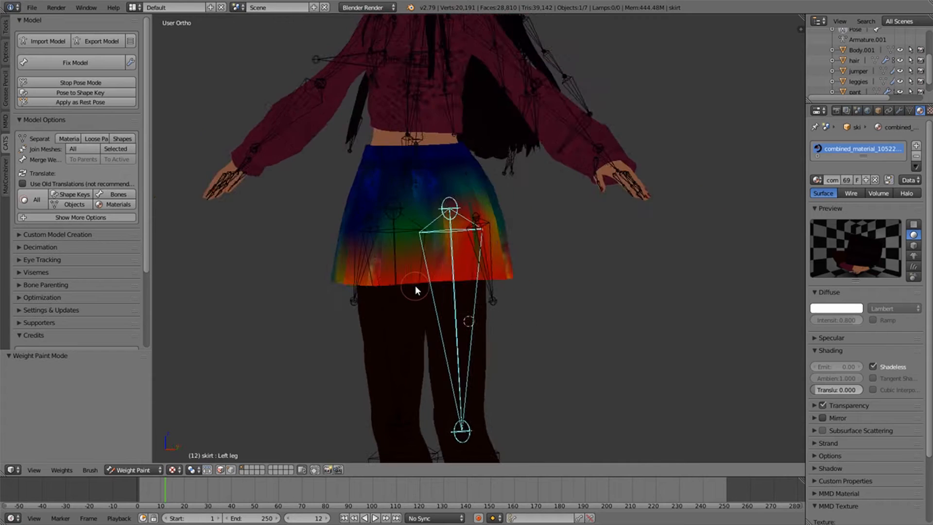
{"action": "key", "text": "KP_6"}
{"action": "key", "text": "KP_6"}
{"action": "key", "text": "KP_6"}
{"action": "key", "text": "KP_6"}
{"action": "key", "text": "KP_6"}
{"action": "key", "text": "KP_6"}
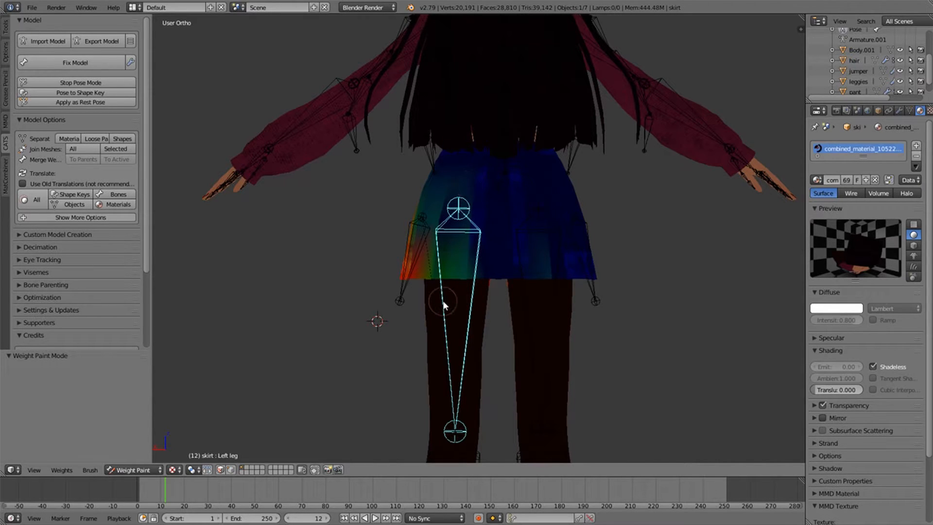
Try rotating the left leg bone about 89.4° forward in the right side view to test the skirt, and undo it.
{"action": "key", "text": "KP_3"}
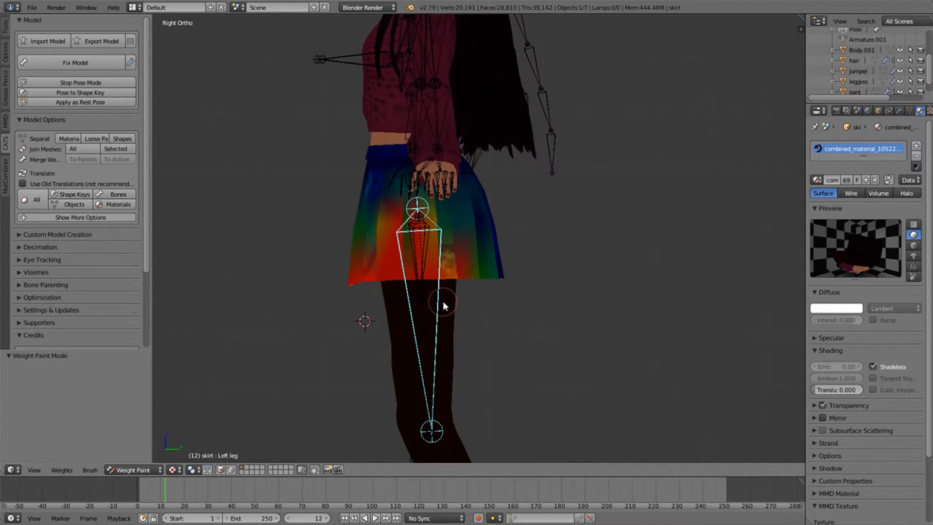
{"action": "key", "text": "r"}
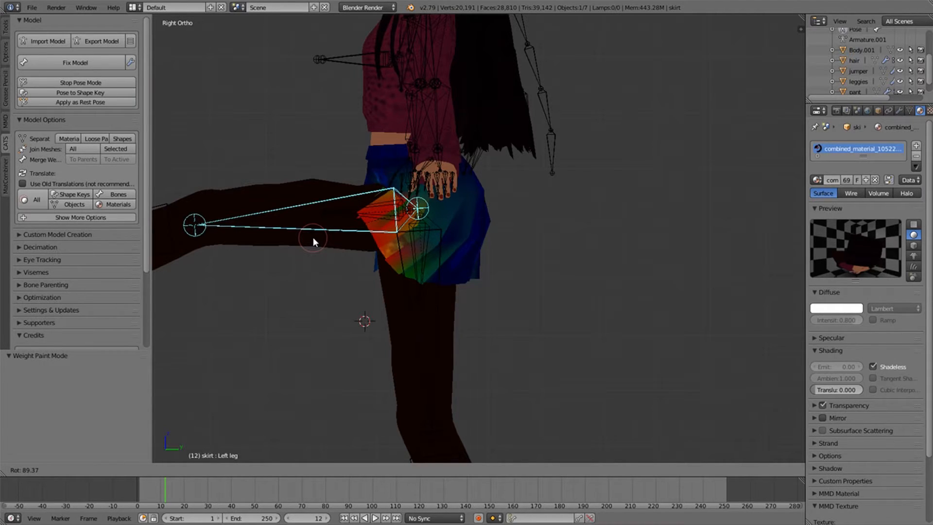
{"action": "left_click", "coordinate": [313, 237]}
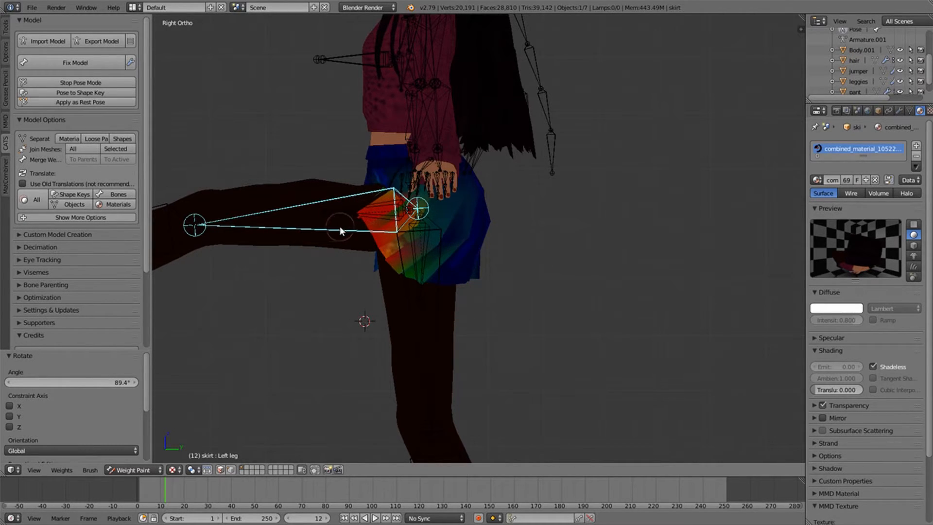
{"action": "key", "text": "ctrl+z"}
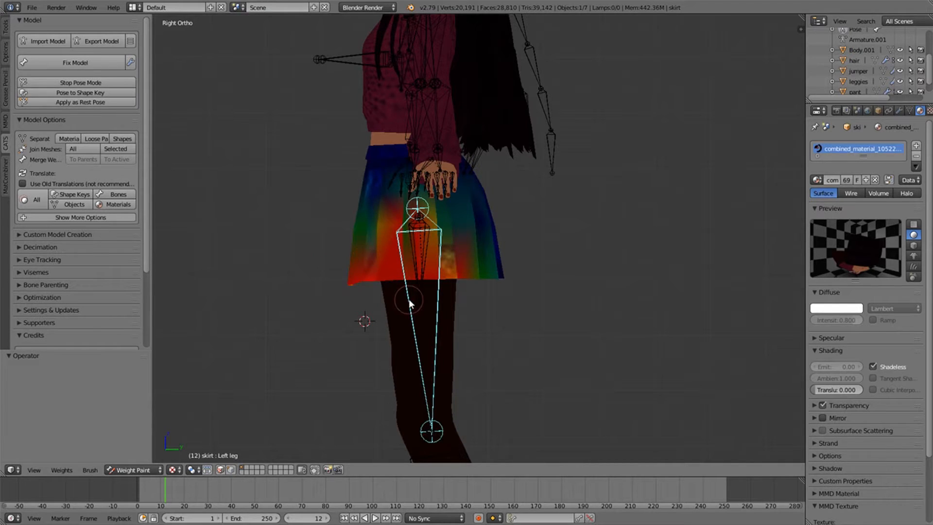
Examine the skirt's weights for the side skirt bone 001 from all around the model.
{"action": "key", "text": "KP_4"}
{"action": "key", "text": "KP_4"}
{"action": "key", "text": "KP_4"}
{"action": "key", "text": "KP_4"}
{"action": "key", "text": "KP_4"}
{"action": "key", "text": "KP_4"}
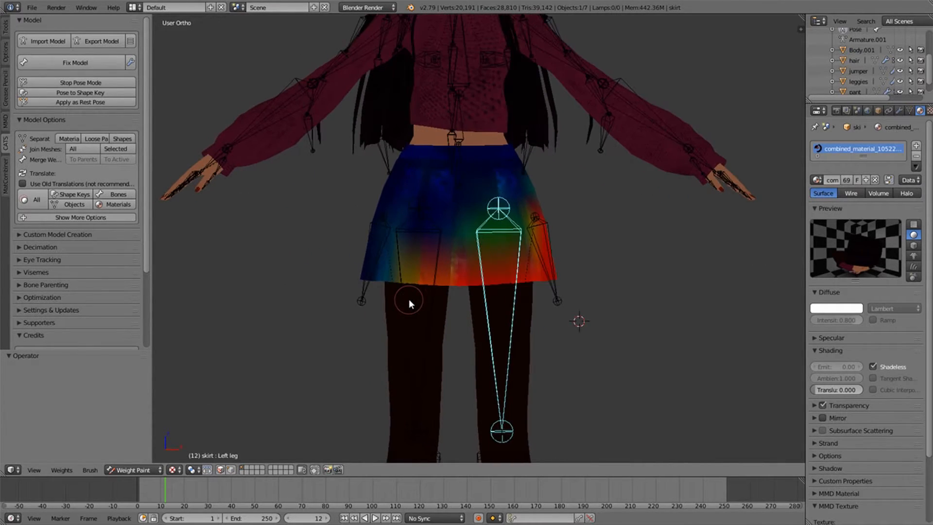
{"action": "right_click", "coordinate": [543, 231]}
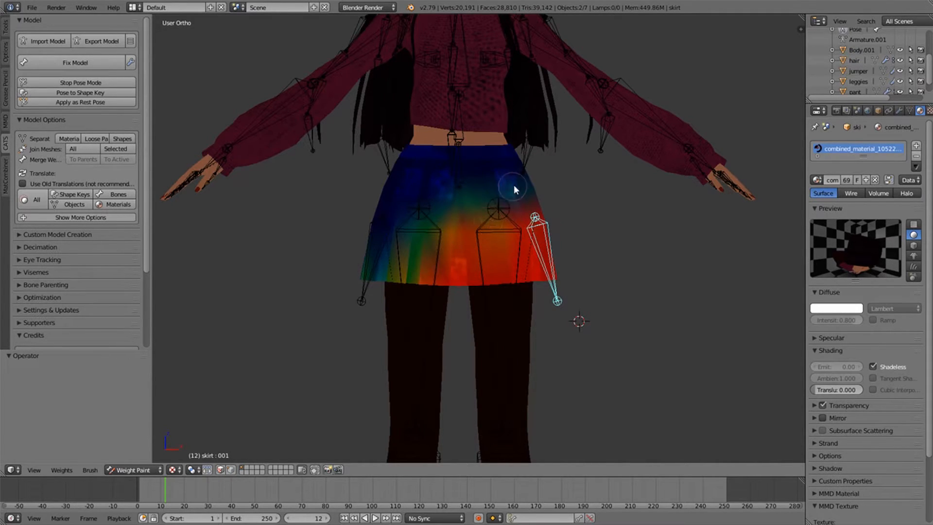
{"action": "key", "text": "KP_4"}
{"action": "key", "text": "KP_4"}
{"action": "key", "text": "KP_4"}
{"action": "key", "text": "KP_4"}
{"action": "key", "text": "KP_4"}
{"action": "key", "text": "KP_4"}
{"action": "key", "text": "KP_4"}
{"action": "key", "text": "KP_4"}
{"action": "key", "text": "KP_4"}
{"action": "key", "text": "KP_4"}
{"action": "key", "text": "KP_4"}
{"action": "key", "text": "KP_4"}
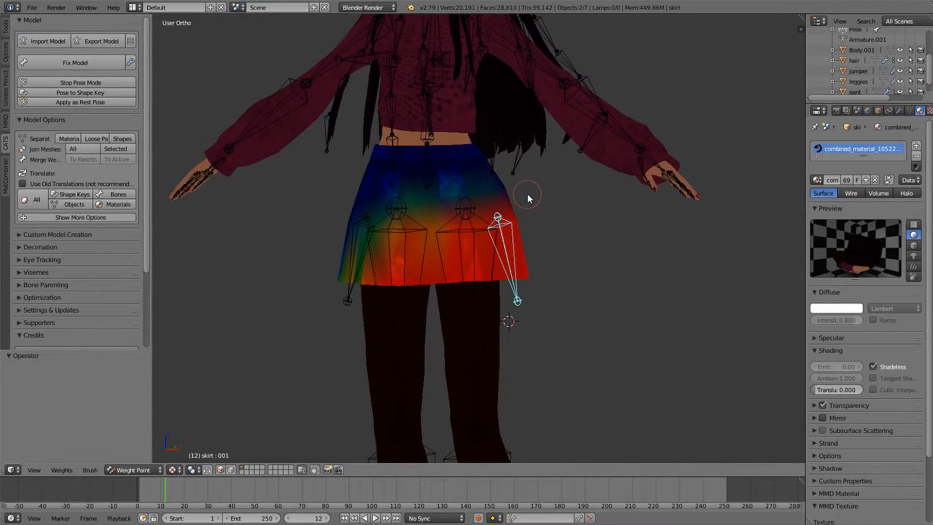
{"action": "key", "text": "KP_4"}
{"action": "key", "text": "KP_4"}
{"action": "key", "text": "KP_4"}
{"action": "key", "text": "KP_4"}
{"action": "key", "text": "KP_4"}
{"action": "key", "text": "KP_4"}
{"action": "key", "text": "KP_4"}
{"action": "key", "text": "KP_4"}
{"action": "key", "text": "KP_4"}
{"action": "key", "text": "KP_4"}
{"action": "key", "text": "KP_4"}
{"action": "key", "text": "KP_4"}
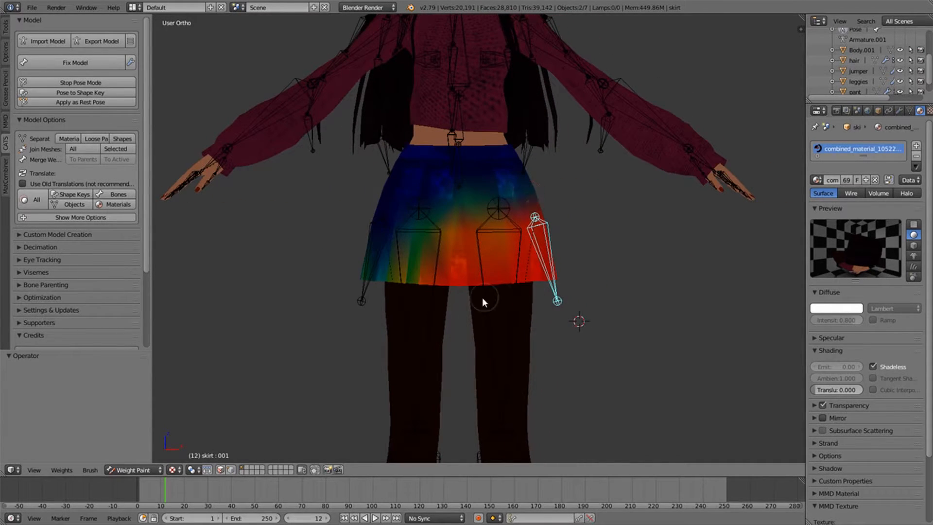
Inspect the skirt's weights for the opposite side skirt bone, the spine bone and the hips bone.
{"action": "right_click", "coordinate": [430, 316]}
{"action": "right_click", "coordinate": [366, 287]}
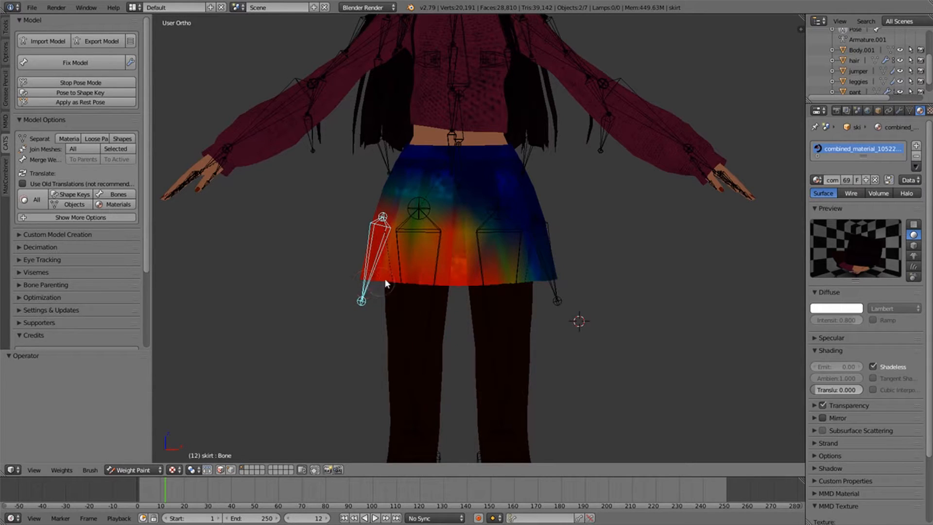
{"action": "right_click", "coordinate": [461, 133]}
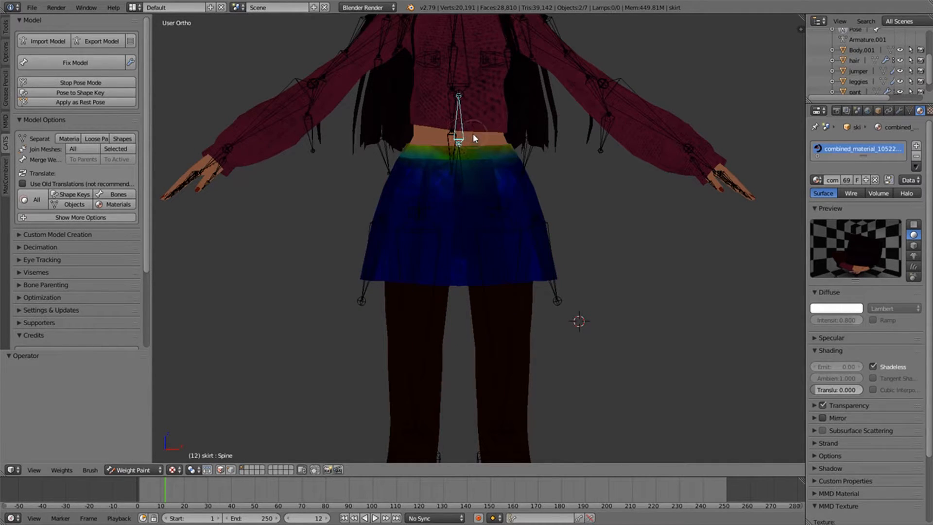
{"action": "right_click", "coordinate": [463, 170]}
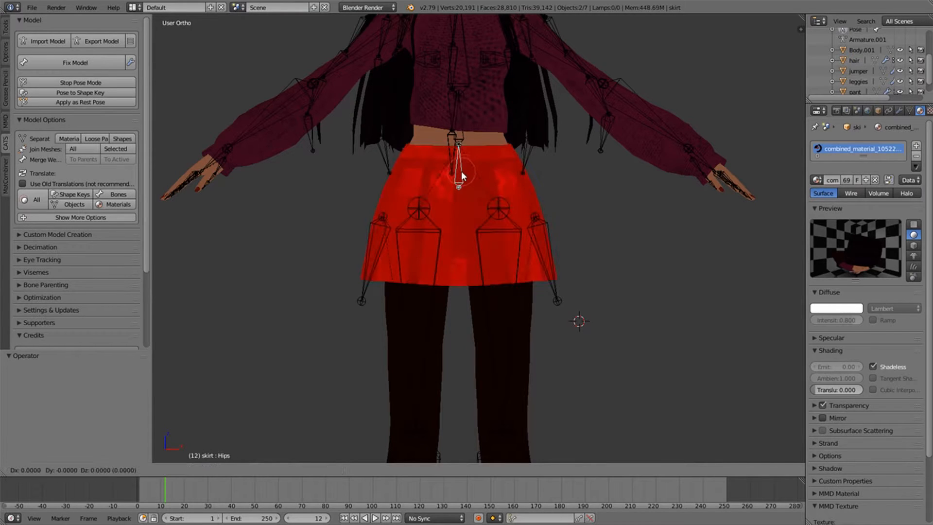
{"action": "right_click", "coordinate": [459, 131]}
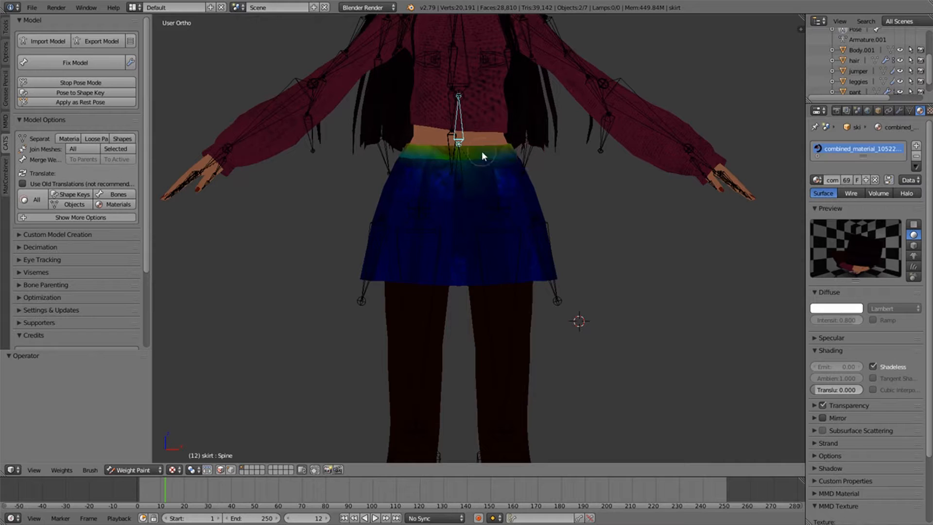
Try rotating the hips bone and the spine bone to test how the skirt follows each.
{"action": "right_click", "coordinate": [461, 174]}
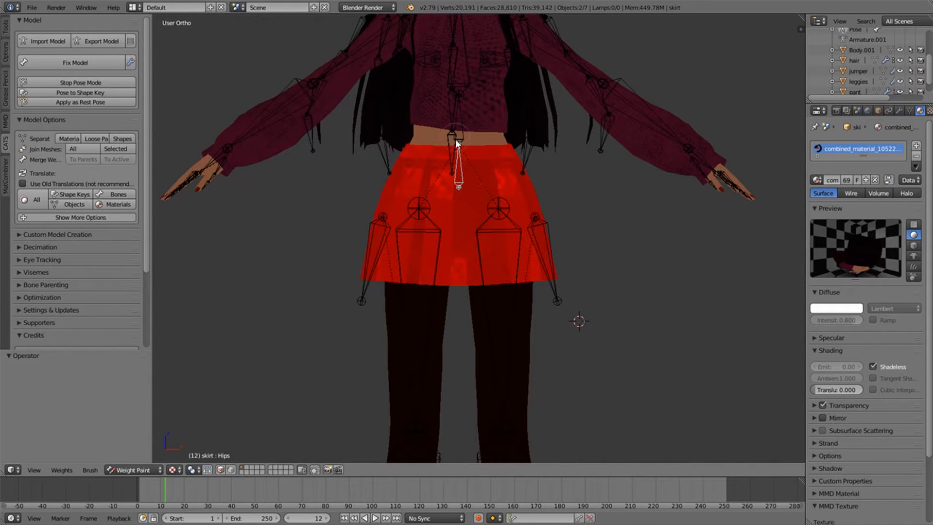
{"action": "key", "text": "r"}
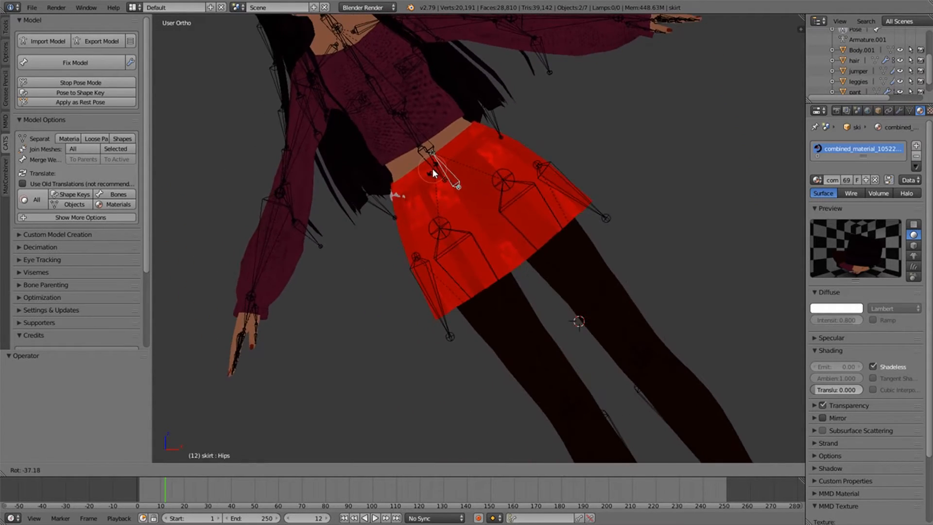
{"action": "right_click", "coordinate": [421, 153]}
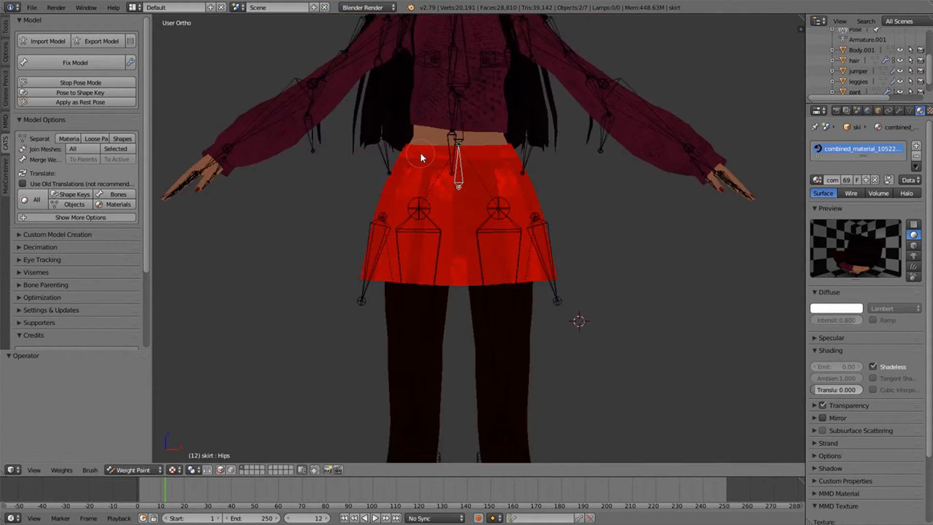
{"action": "right_click", "coordinate": [462, 133], "text": "ctrl"}
{"action": "key", "text": "r"}
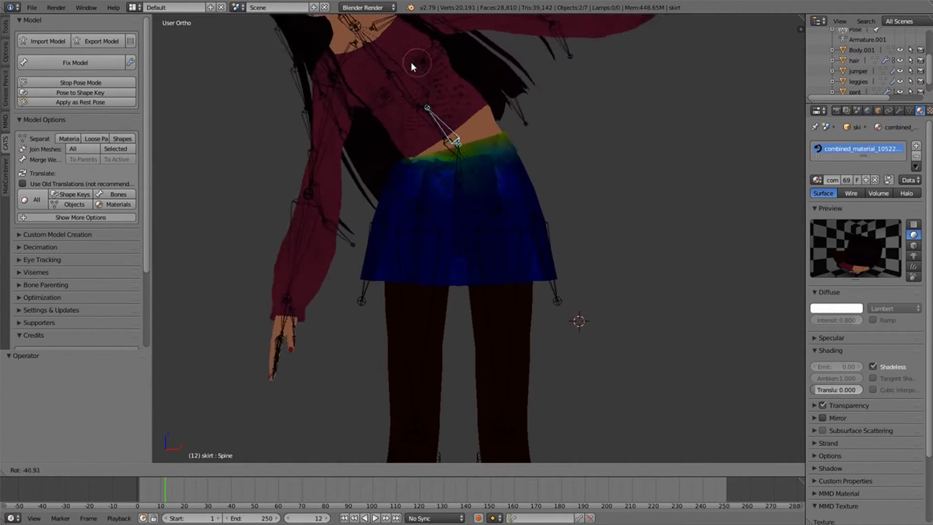
{"action": "right_click", "coordinate": [464, 138]}
Switch from the skirt to the hair mesh and put it into Weight Paint mode.
{"action": "scroll", "coordinate": [489, 315], "scroll_direction": "down", "scroll_amount": 6}
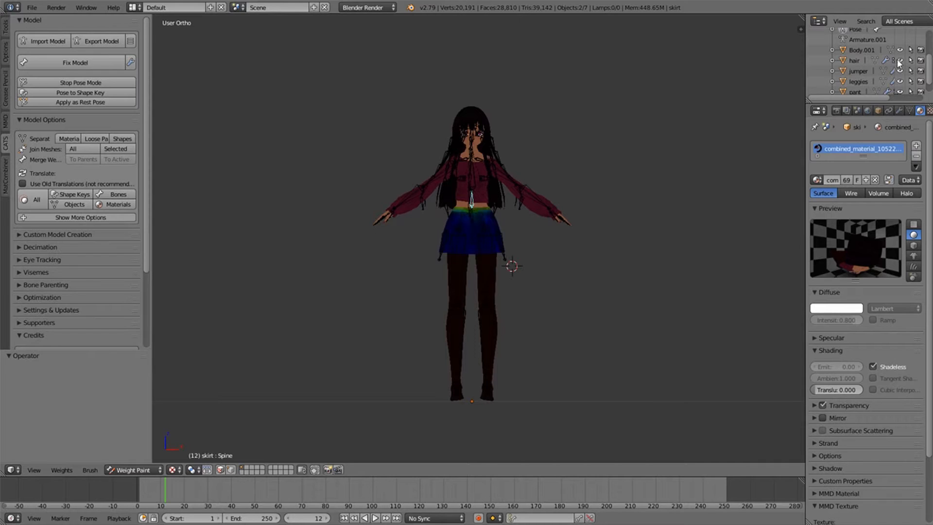
{"action": "left_click", "coordinate": [854, 61]}
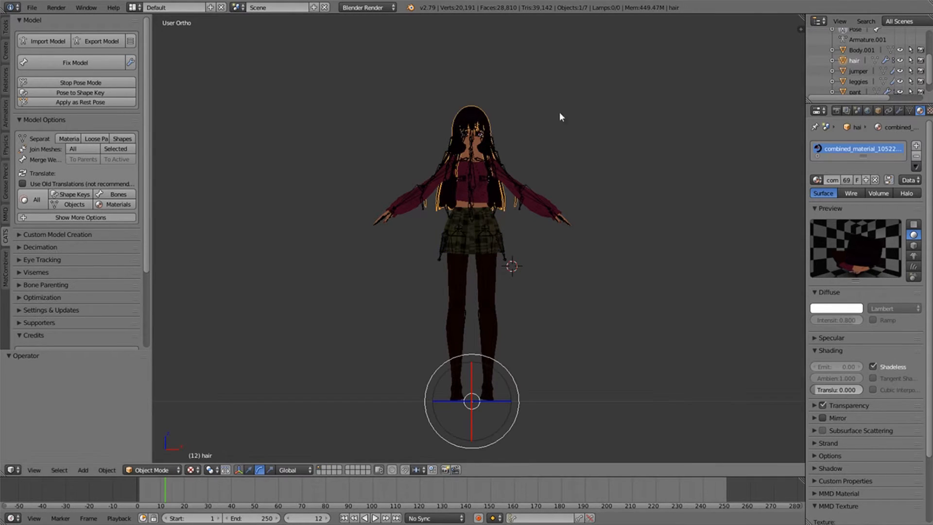
{"action": "scroll", "coordinate": [470, 75], "scroll_direction": "up", "scroll_amount": 4}
{"action": "left_click", "coordinate": [159, 470]}
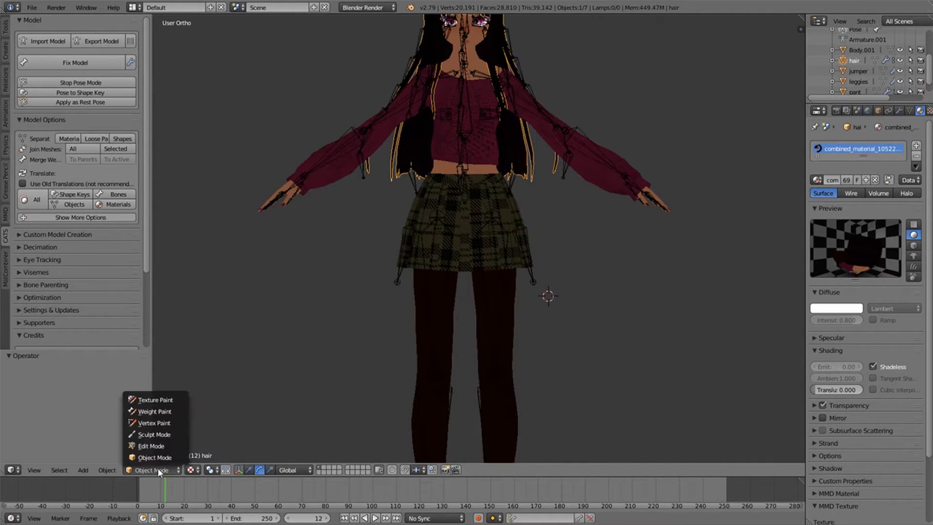
{"action": "left_click", "coordinate": [174, 411]}
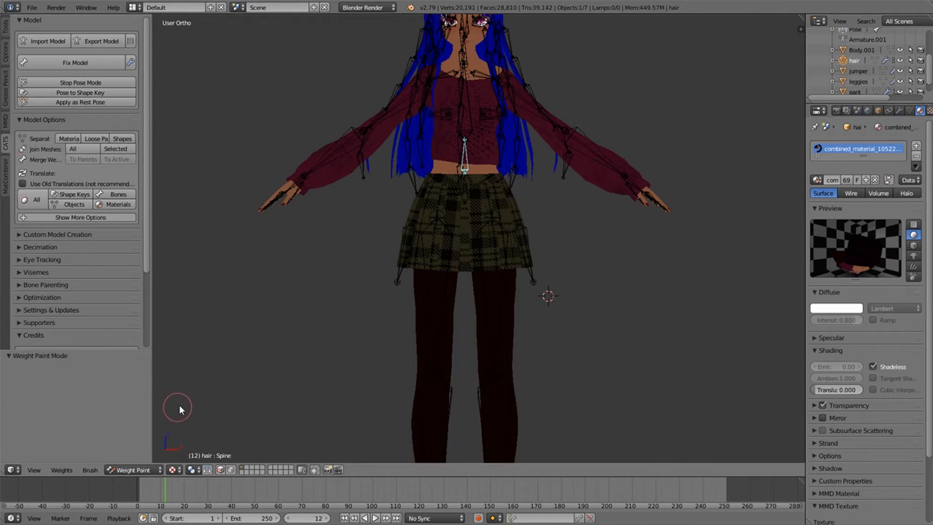
Inspect the hair's weights for the middle front hair bone and the head bone, and try rotating the head bone to test the hair.
{"action": "middle_click_drag", "start_coordinate": [341, 247], "coordinate": [314, 423], "text": "shift"}
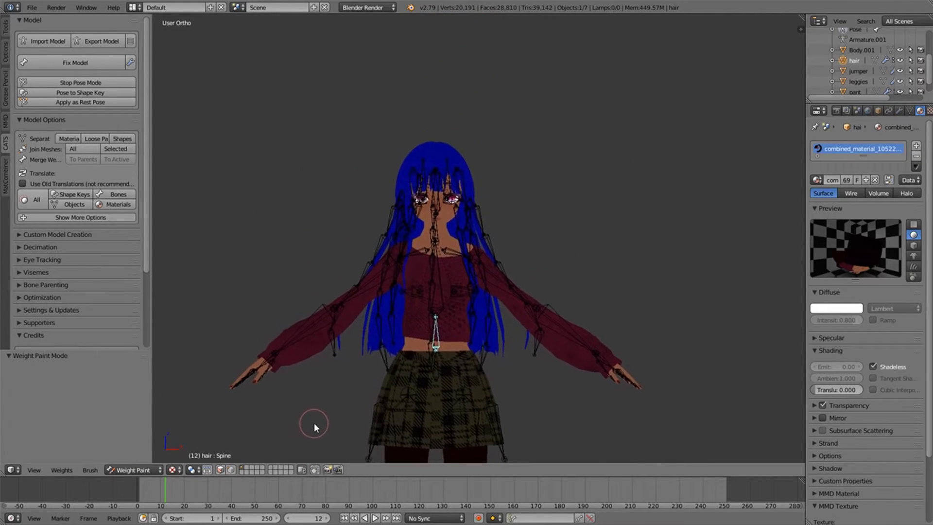
{"action": "scroll", "coordinate": [407, 294], "scroll_direction": "up", "scroll_amount": 3}
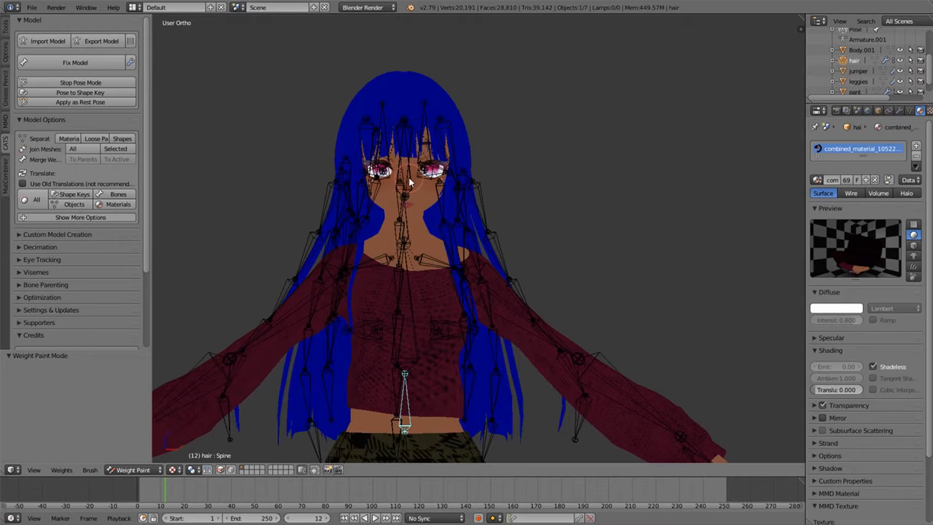
{"action": "right_click", "coordinate": [409, 179]}
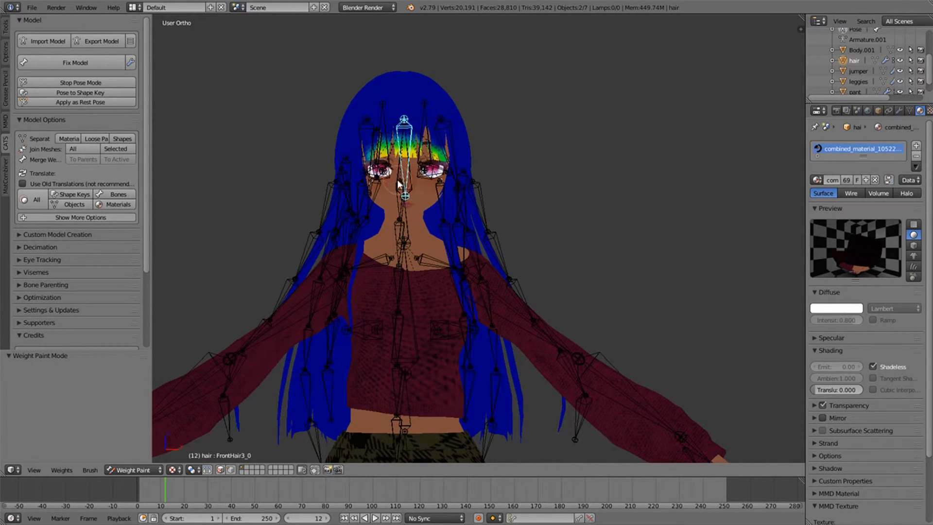
{"action": "right_click", "coordinate": [412, 187]}
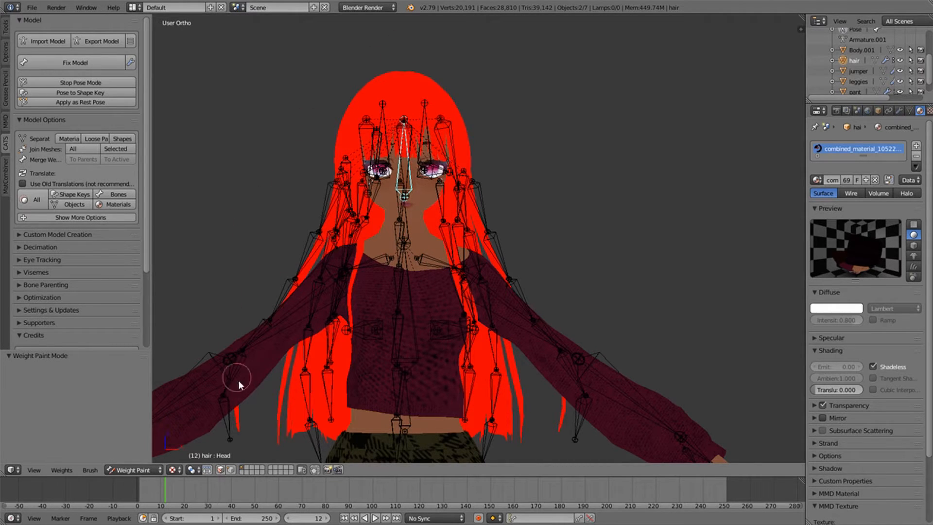
{"action": "key", "text": "r"}
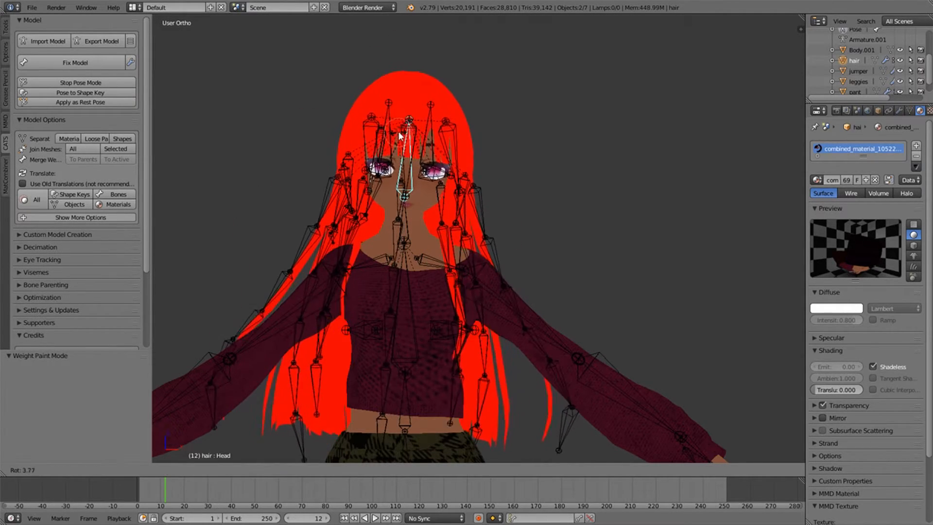
{"action": "key", "text": "Escape"}
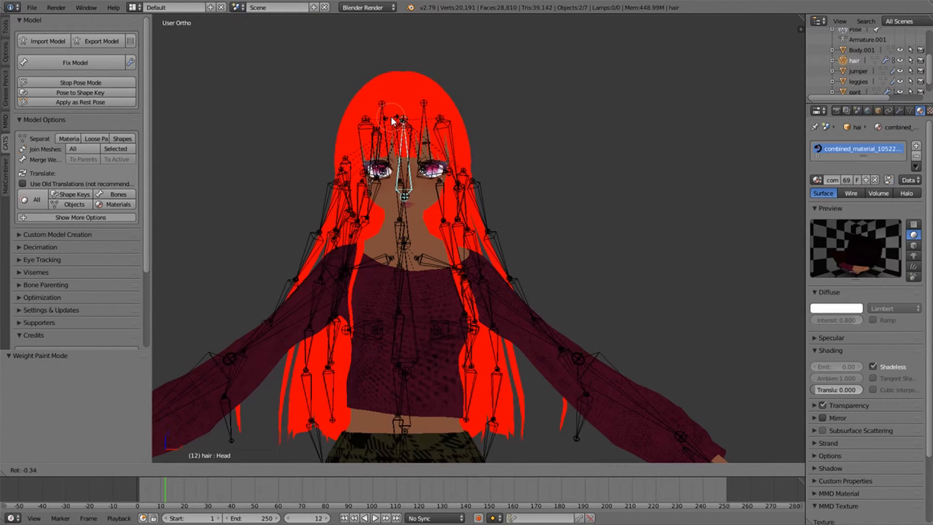
Inspect the hair's weights for individual back hair bones on both sides of the model, including BackHair4_4_R, BackHair1_3_R, BackHair0_1_R, BackHair4_1_L and BackHair1_4_L.
{"action": "right_click", "coordinate": [331, 405]}
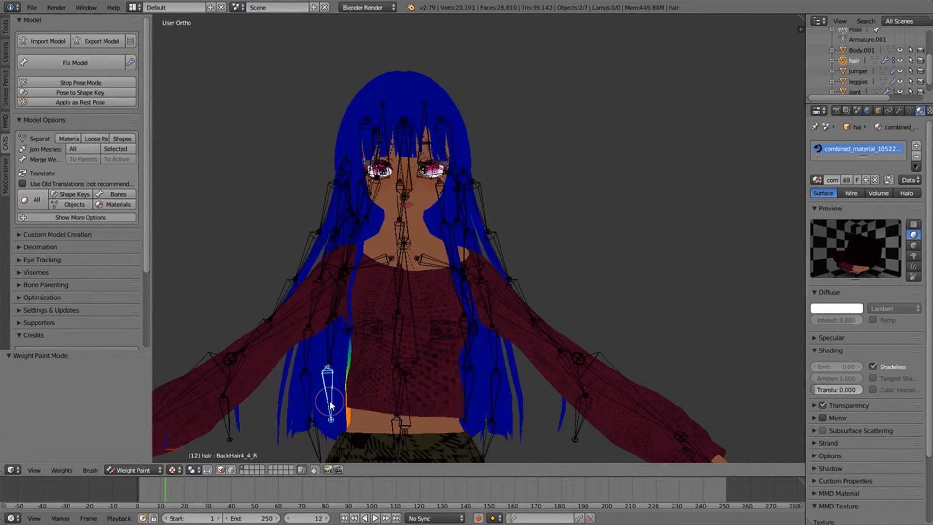
{"action": "right_click", "coordinate": [303, 377]}
{"action": "right_click", "coordinate": [307, 334]}
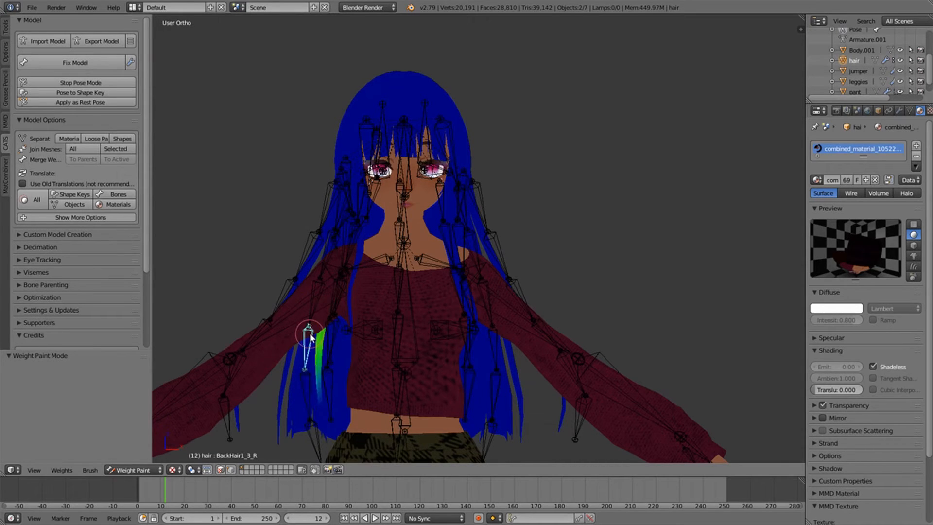
{"action": "right_click", "coordinate": [317, 288]}
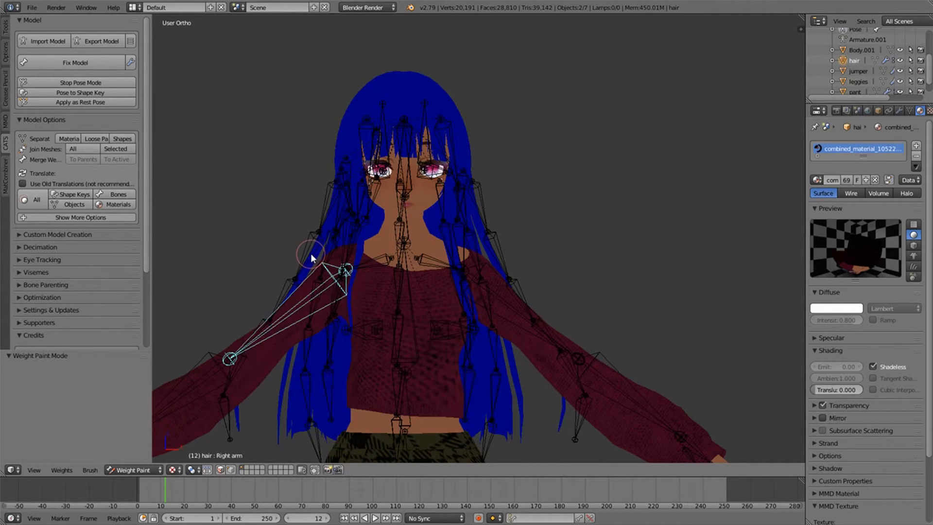
{"action": "right_click", "coordinate": [314, 254]}
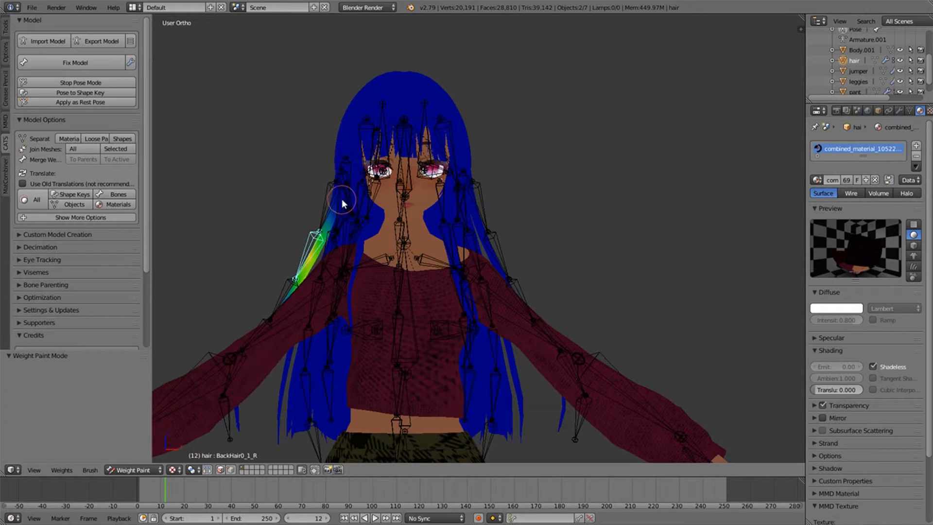
{"action": "right_click", "coordinate": [342, 199]}
{"action": "right_click", "coordinate": [448, 237]}
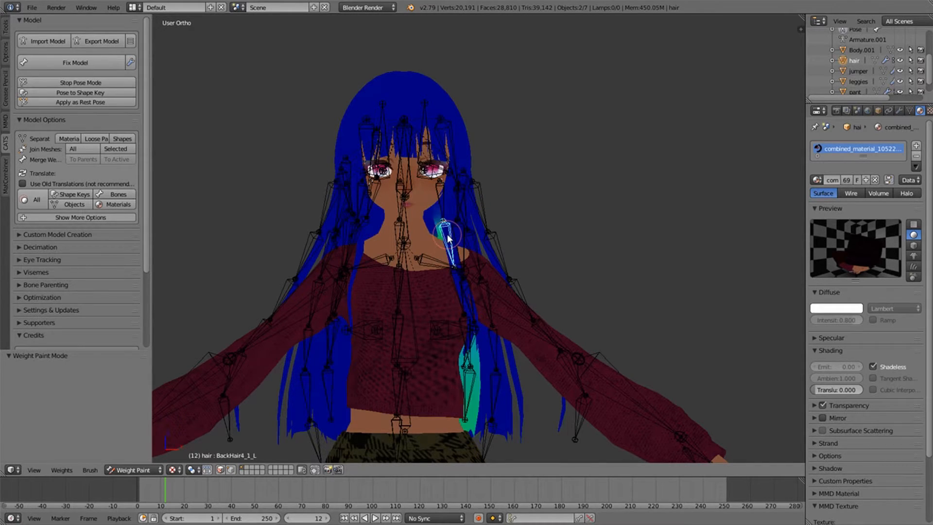
{"action": "right_click", "coordinate": [495, 389]}
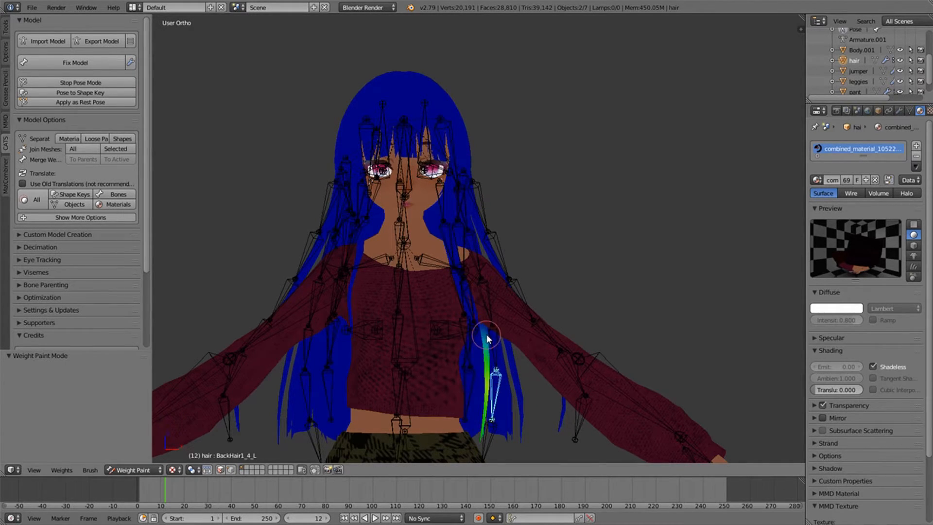